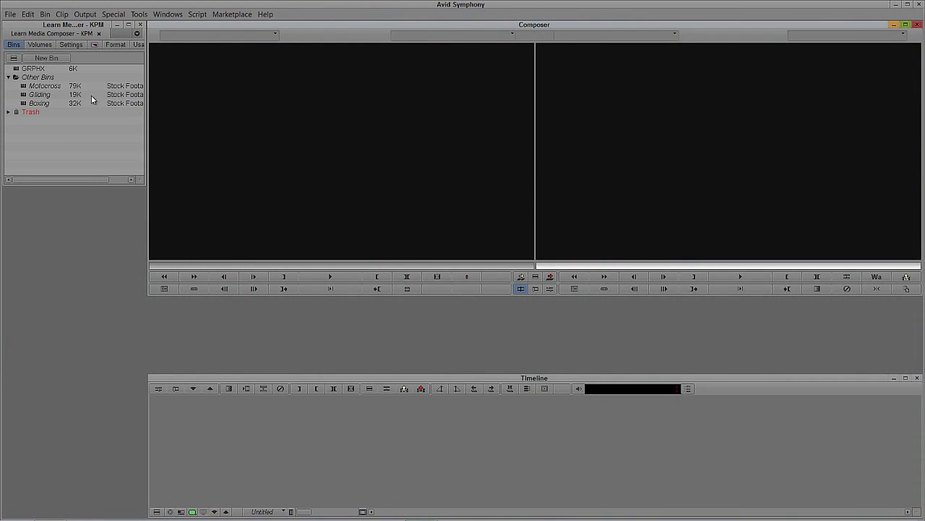
- Open the GRPHX bin and create a new title with the Title Tool
double_click(16, 69)
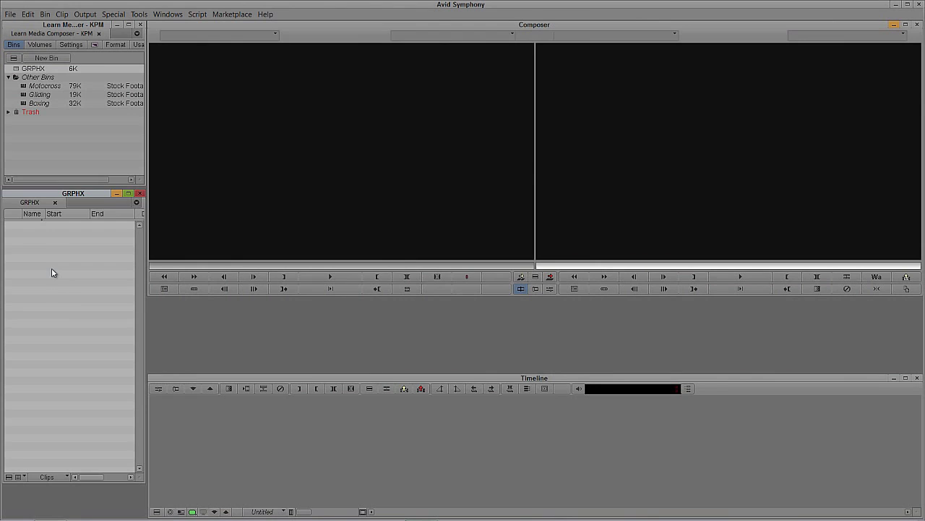
click(61, 15)
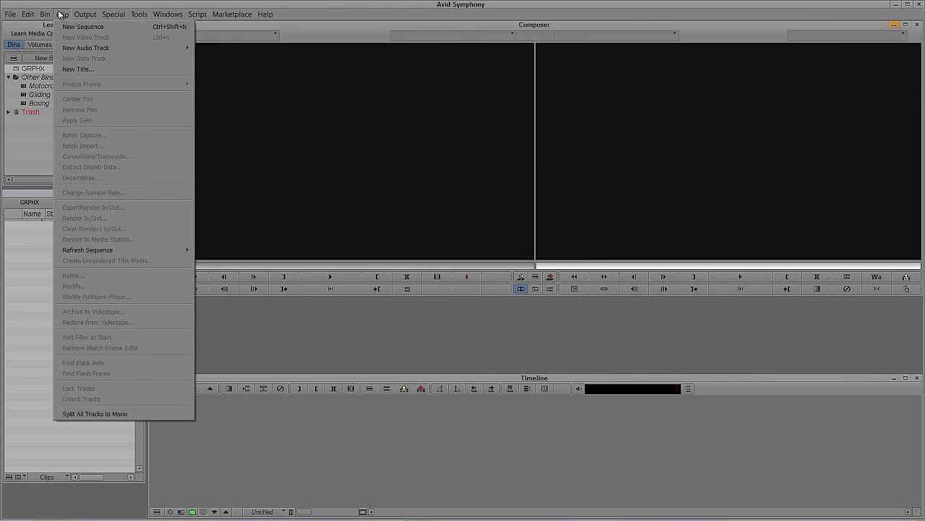
click(70, 68)
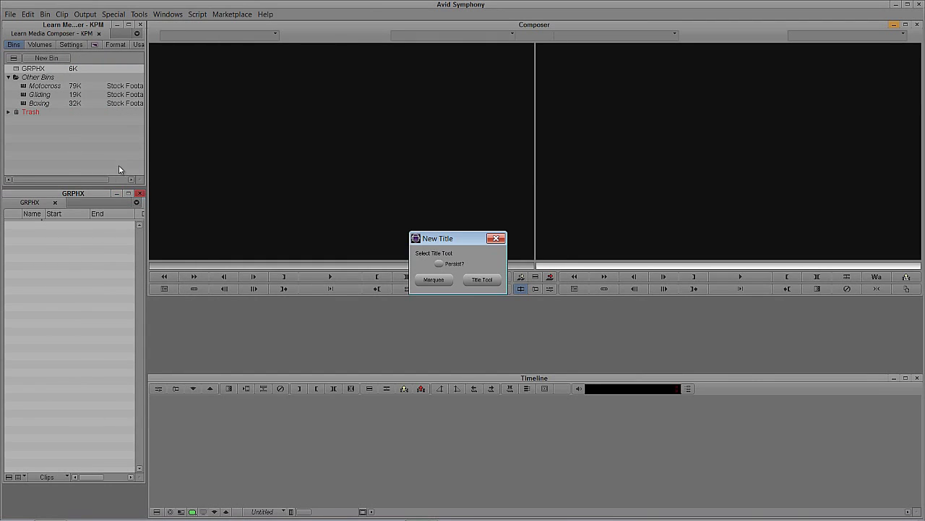
click(473, 282)
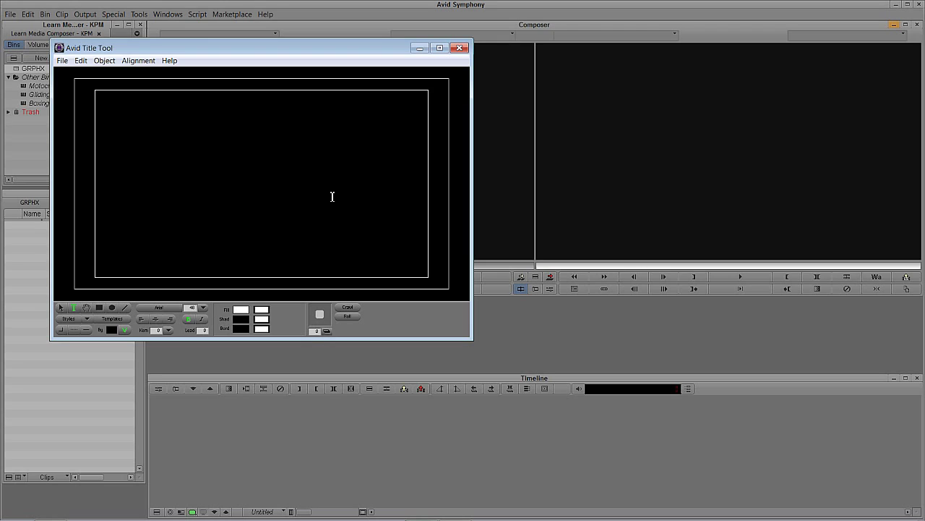
- Add the text "Bullet Point 1" and duplicate it into four lines stepping diagonally down to the right
click(129, 132)
text(Bullet)
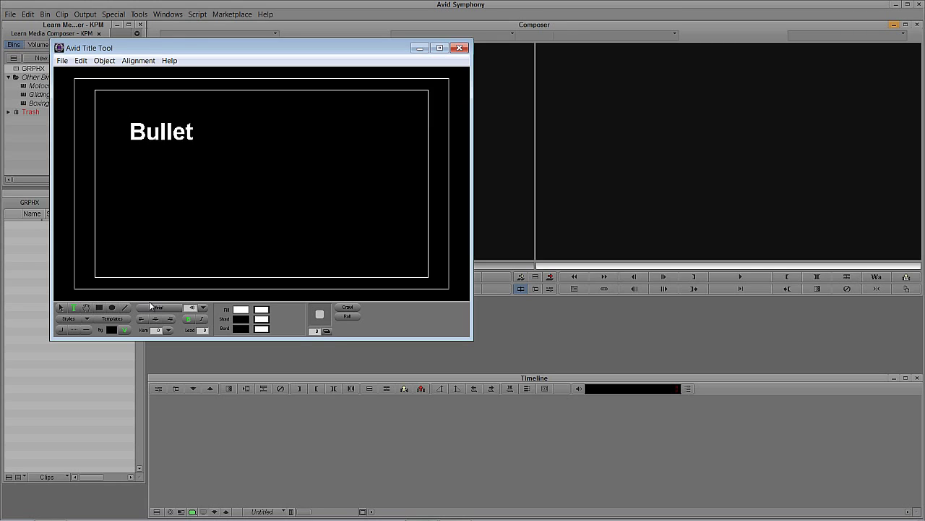
text( Point 1)
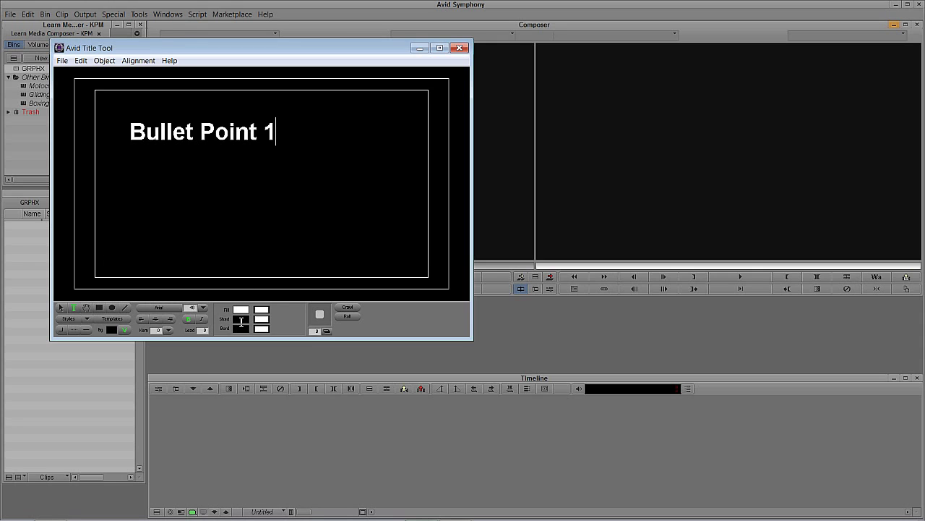
click(61, 307)
drag(177, 143, 308, 242)
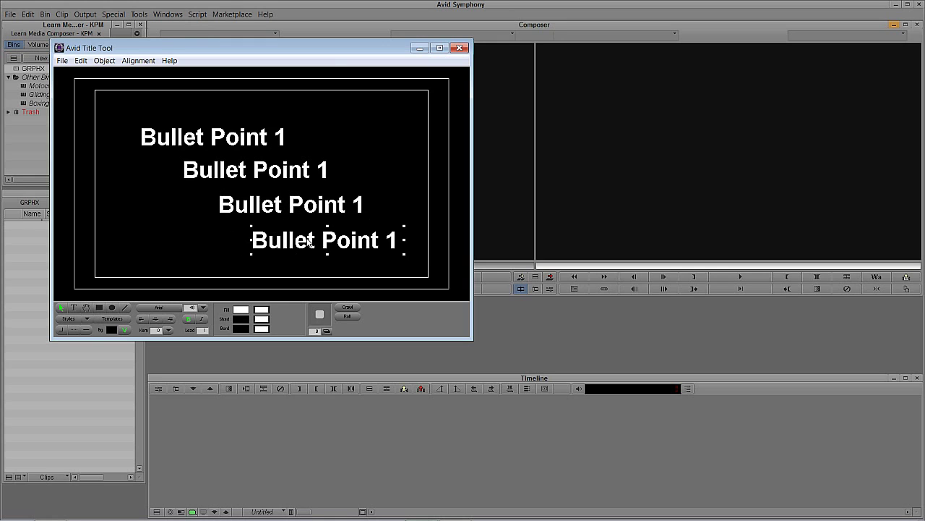
- Draw a small circle as a bullet in front of the first text line and nudge it into alignment
click(112, 307)
drag(118, 131, 133, 145)
key(Up)
key(Up)
key(Up)
key(Up)
key(Right)
key(Right)
key(Right)
drag(124, 138, 127, 138)
key(Left)
- Duplicate the circle bullet and place a copy in front of each of the other three text lines
drag(134, 143, 174, 171)
drag(128, 136, 242, 240)
click(129, 136)
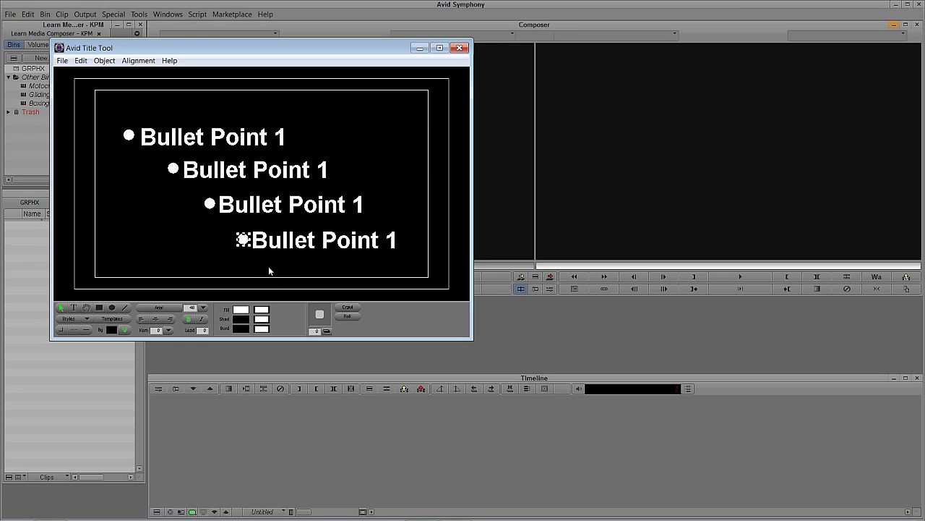
- Add the heading "This is how we do Bullet Points" above the bullet lines
click(75, 308)
click(115, 104)
text(This)
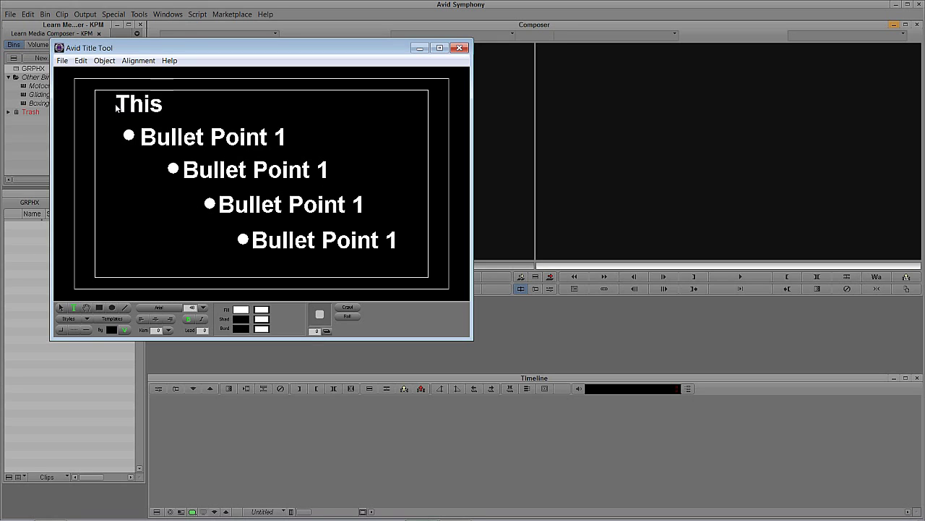
text( is how we do)
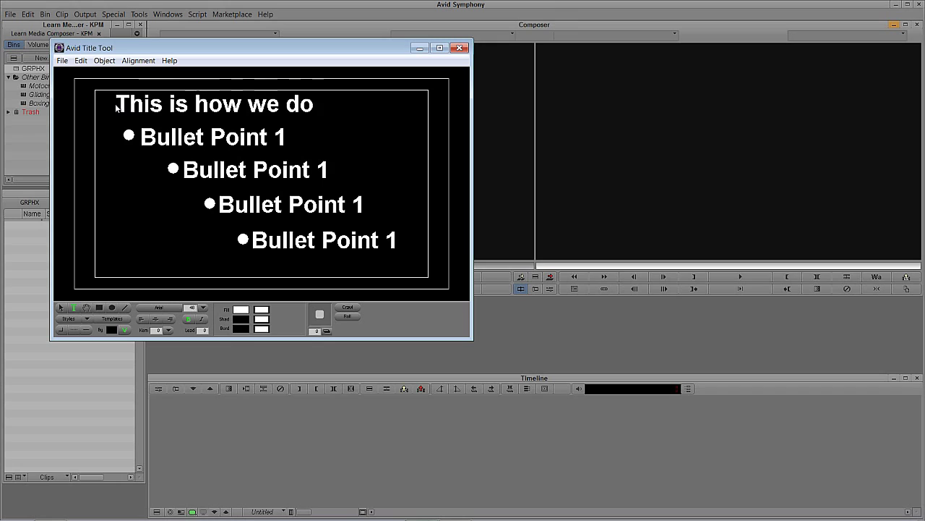
text( Bullet Pionts)
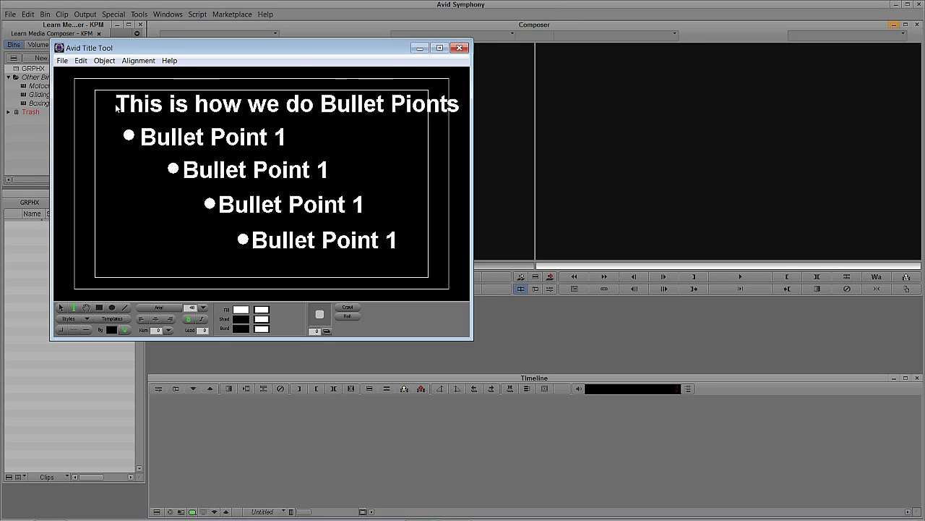
key(BackSpace)
key(BackSpace)
key(BackSpace)
key(BackSpace)
key(BackSpace)
text(oint)
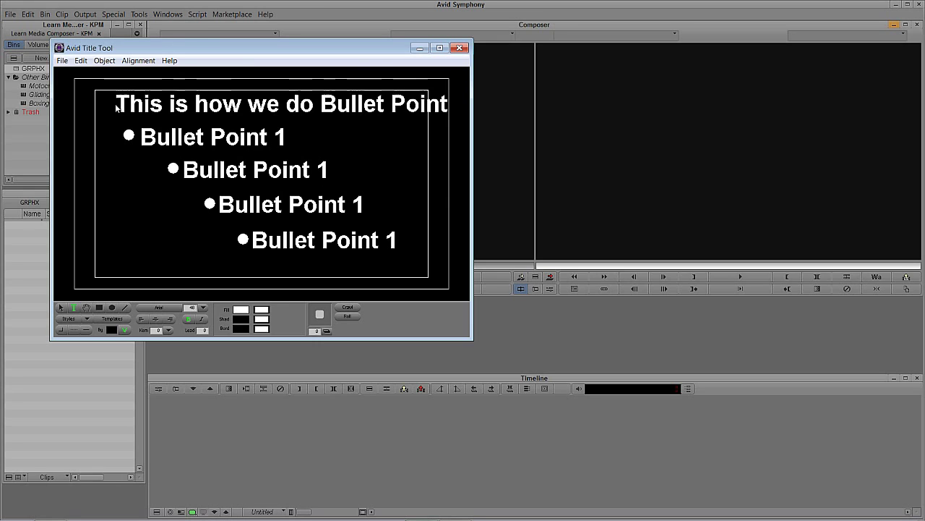
text(s)
- Set the heading's font size to 40
click(62, 308)
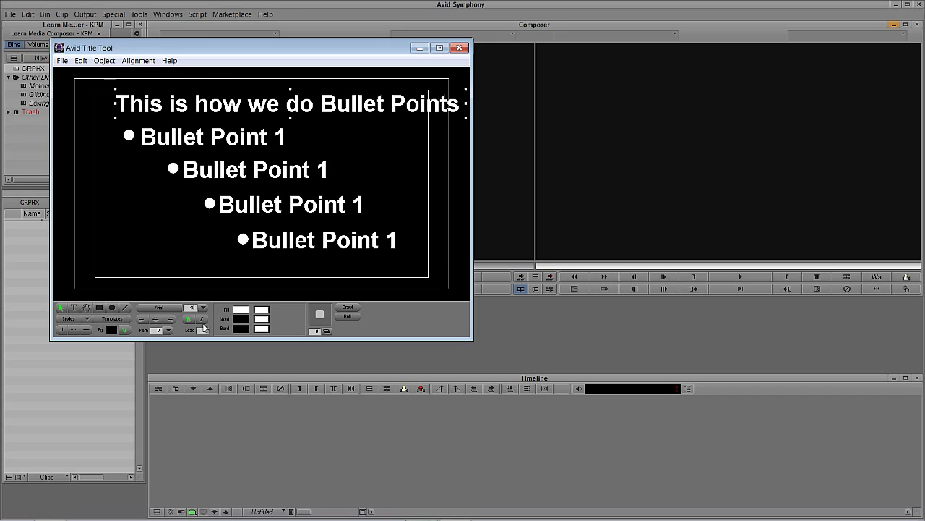
click(188, 308)
text(40)
key(Return)
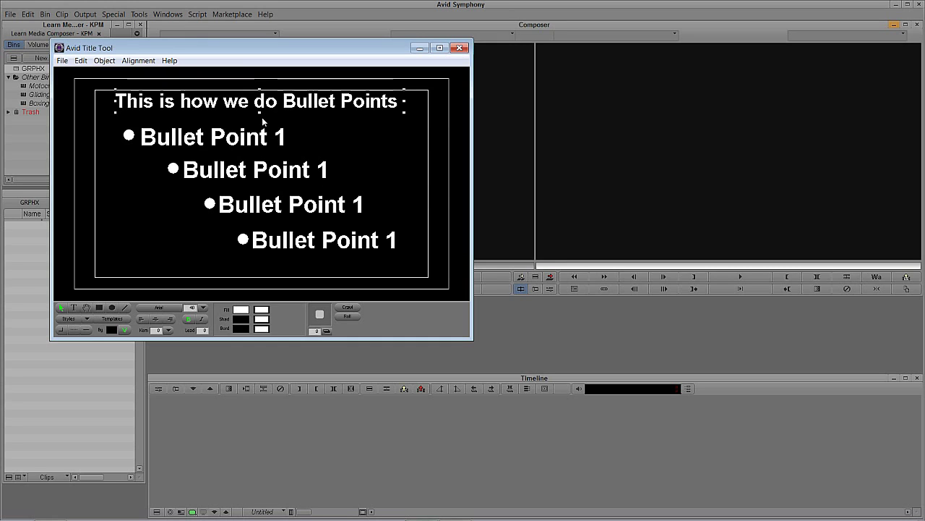
- Shift all four bullet lines with their circles slightly down and right, and nudge the heading slightly in the same direction
drag(367, 284, 90, 137)
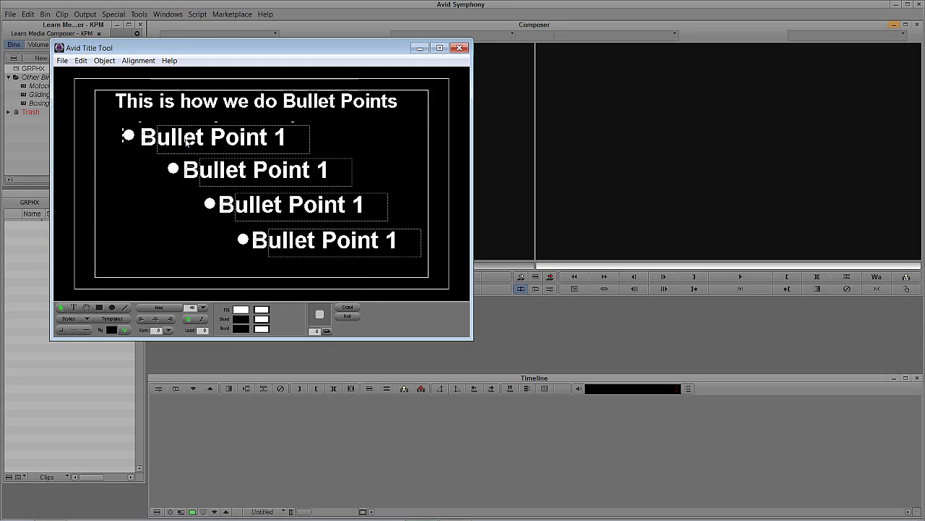
drag(185, 139, 176, 144)
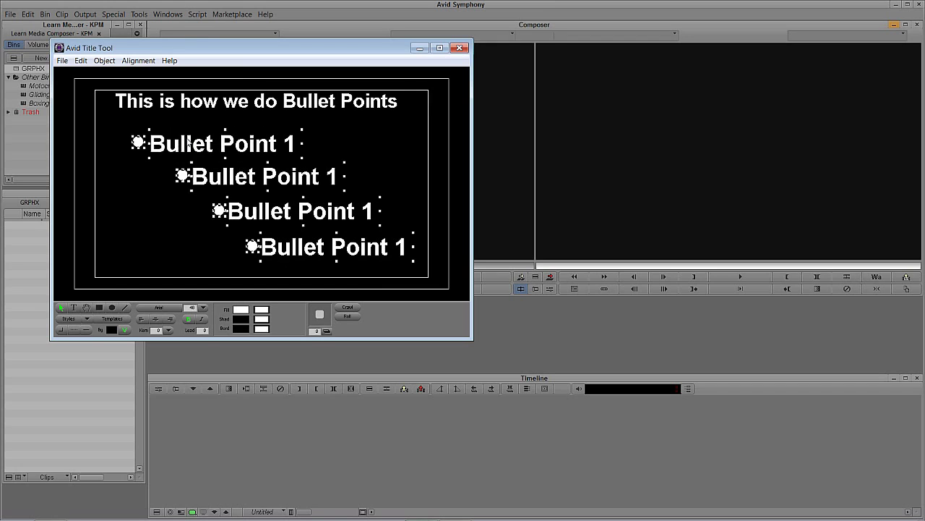
click(157, 104)
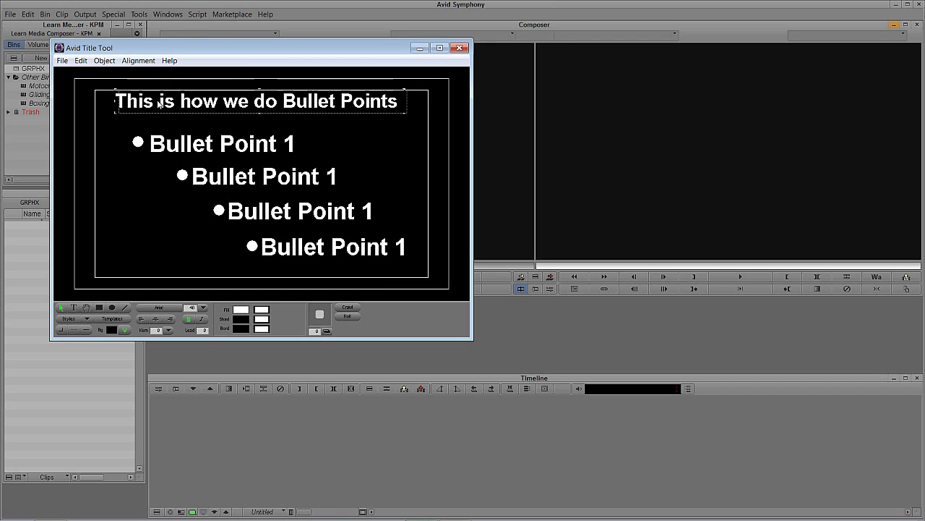
drag(158, 101, 158, 102)
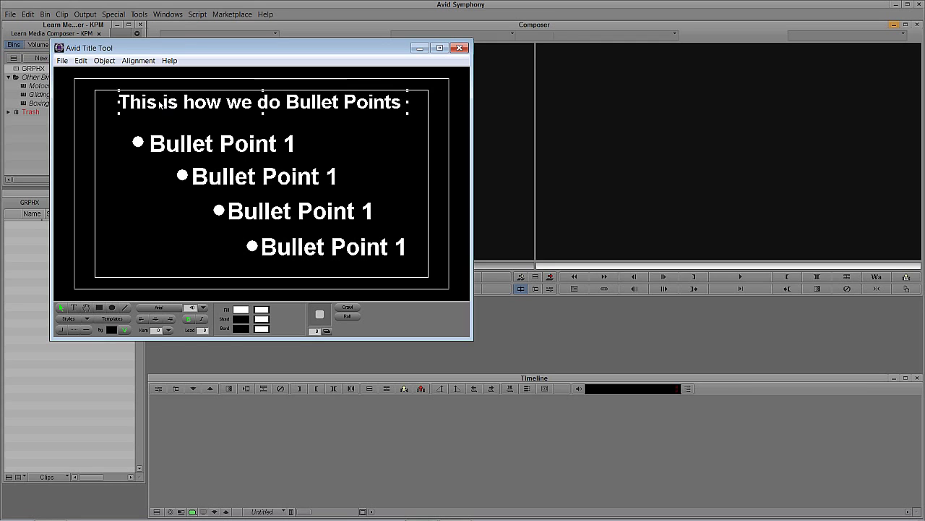
- Close the title and save it in the GRPHX bin as "Bullet Points Master"
click(459, 48)
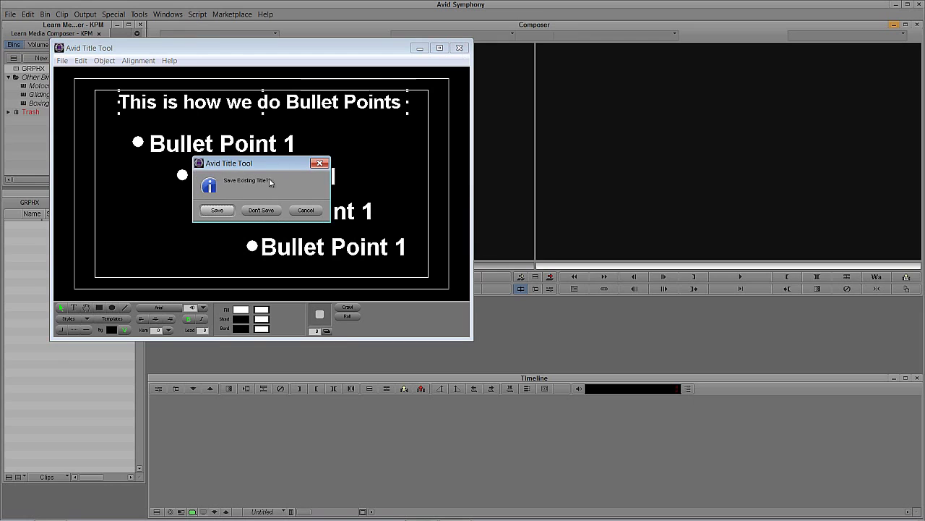
click(226, 209)
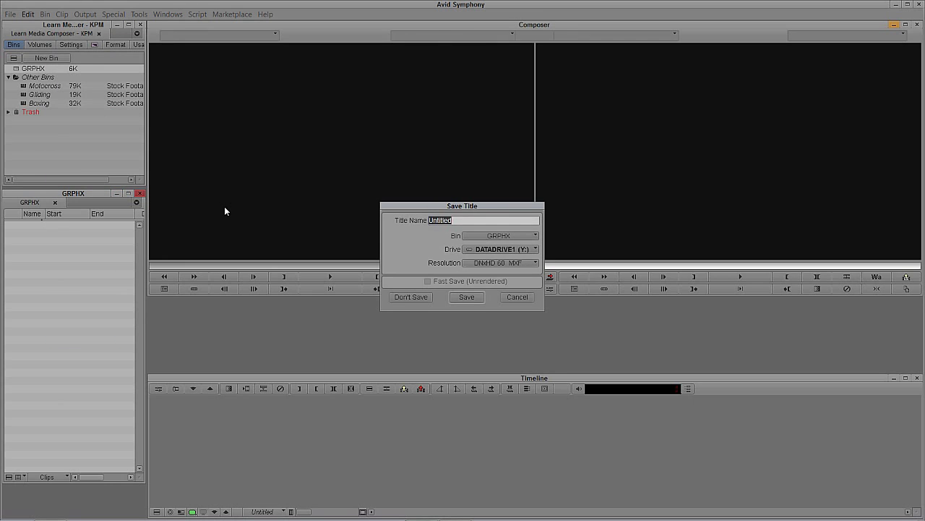
text(Bullet Points Master)
key(Return)
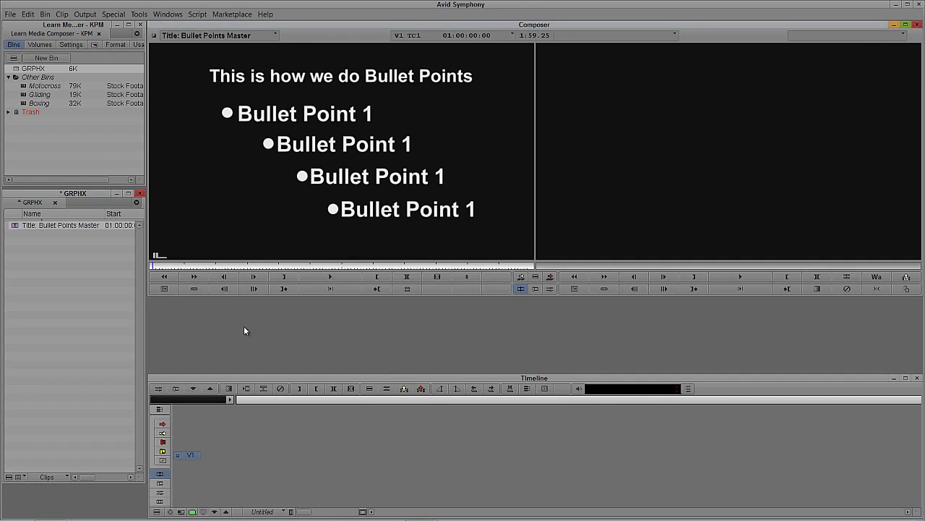
- Mark a 20-second section of the title starting about 30 seconds in and splice it into a new sequence
click(244, 266)
click(283, 276)
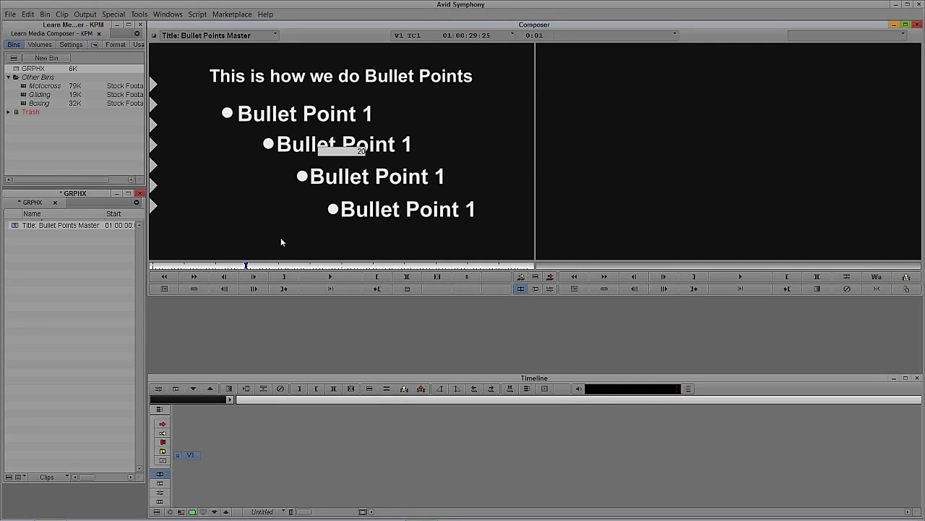
key(BackSpace)
key(BackSpace)
text(+20)
key(Return)
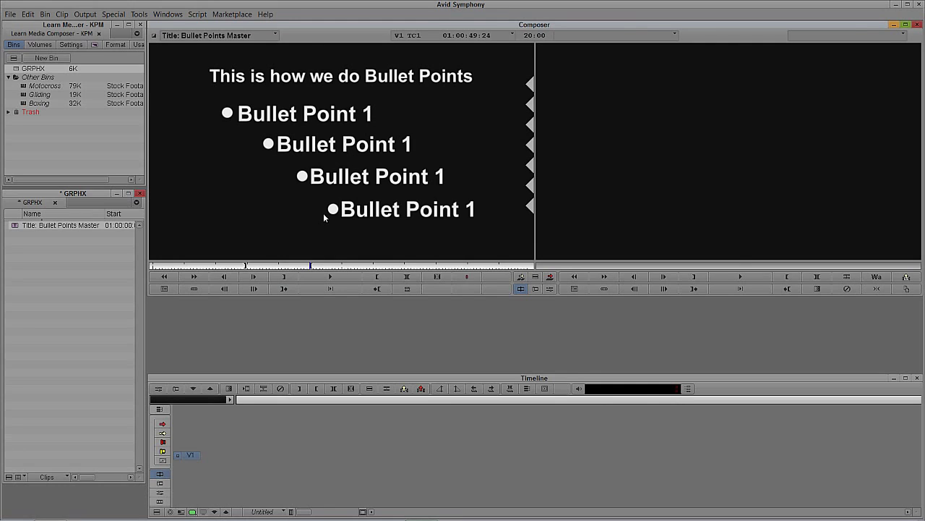
key(v)
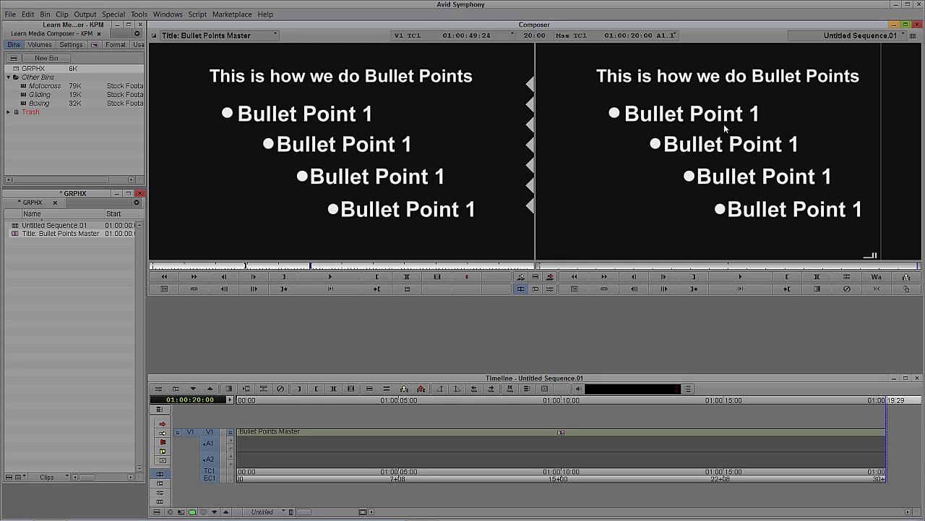
- Edit the Bullet Points Master title so the second to fourth lines read Bullet Point 2, 3 and 4, and save it
click(15, 235)
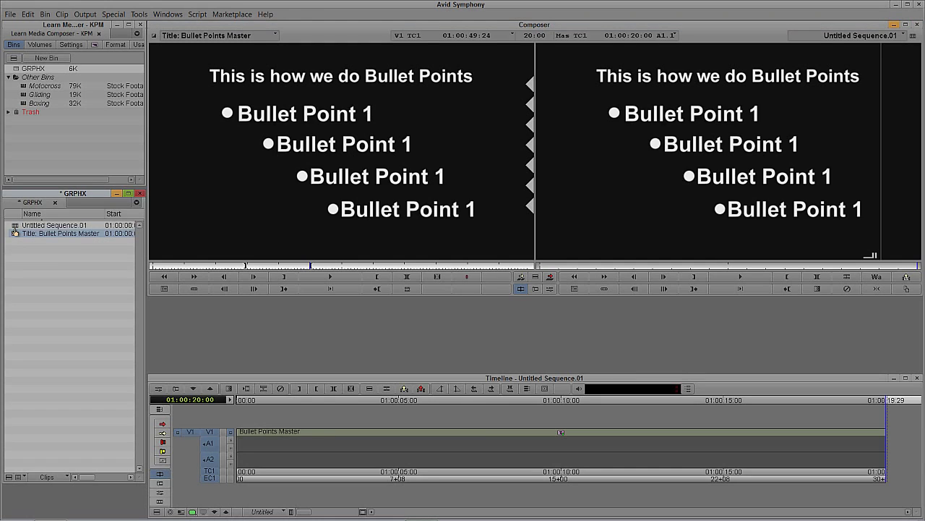
double_click(15, 232)
click(482, 283)
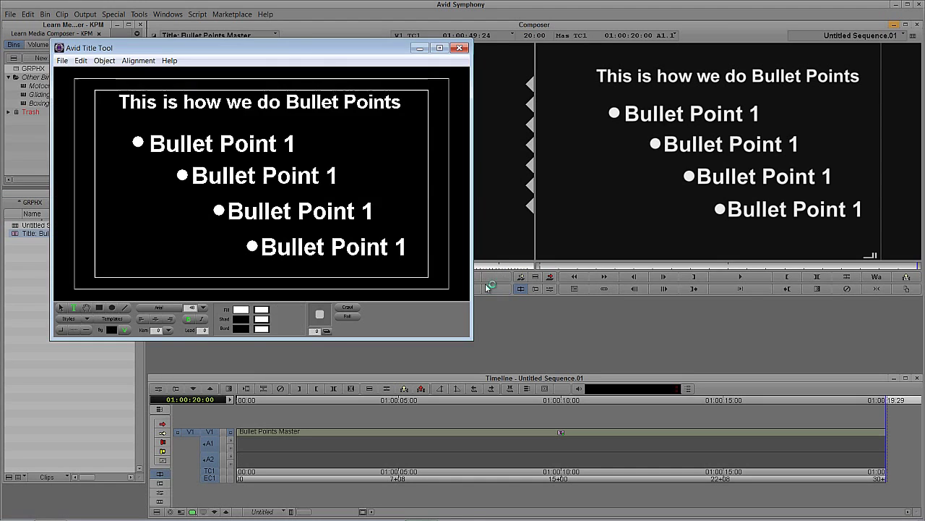
double_click(333, 176)
text(2)
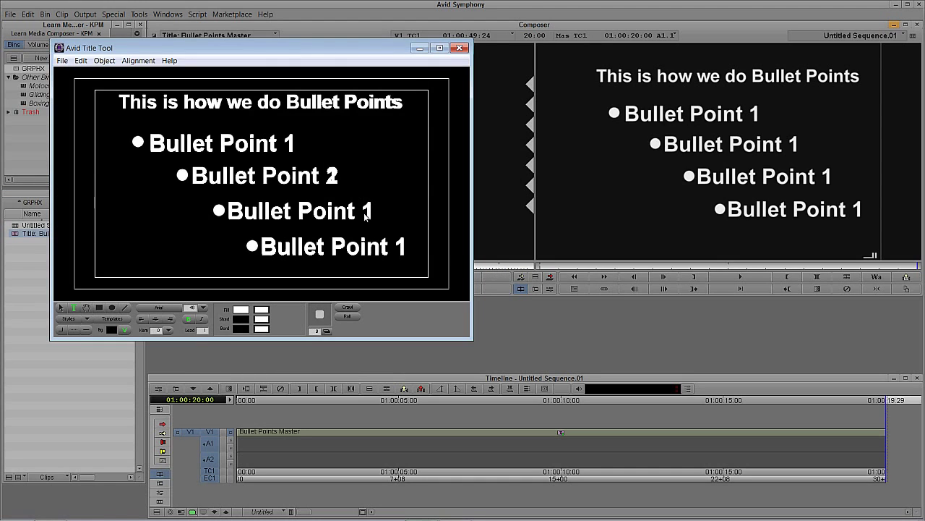
double_click(367, 212)
text(3)
double_click(403, 249)
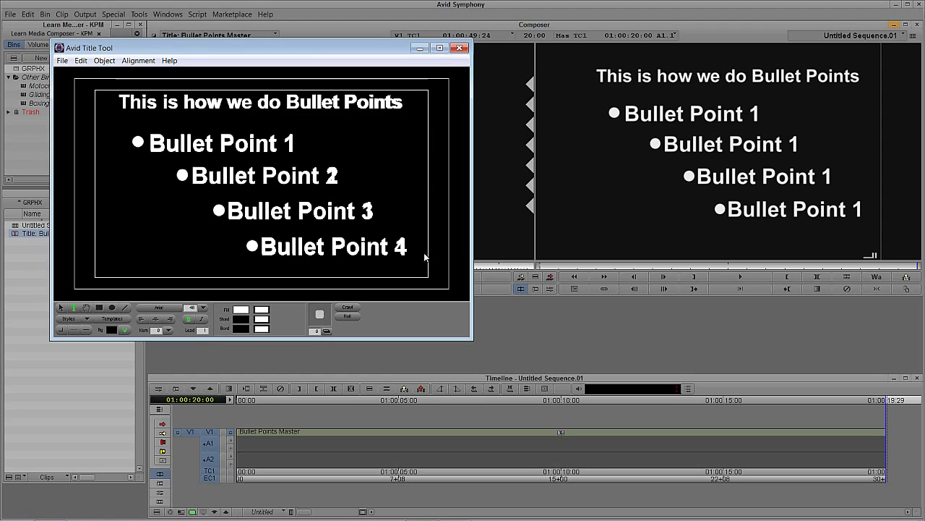
click(460, 49)
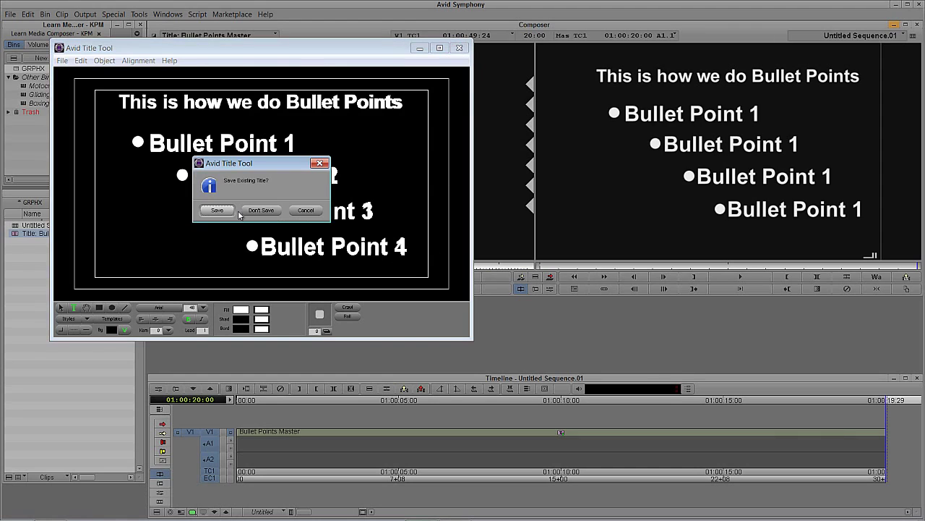
click(224, 211)
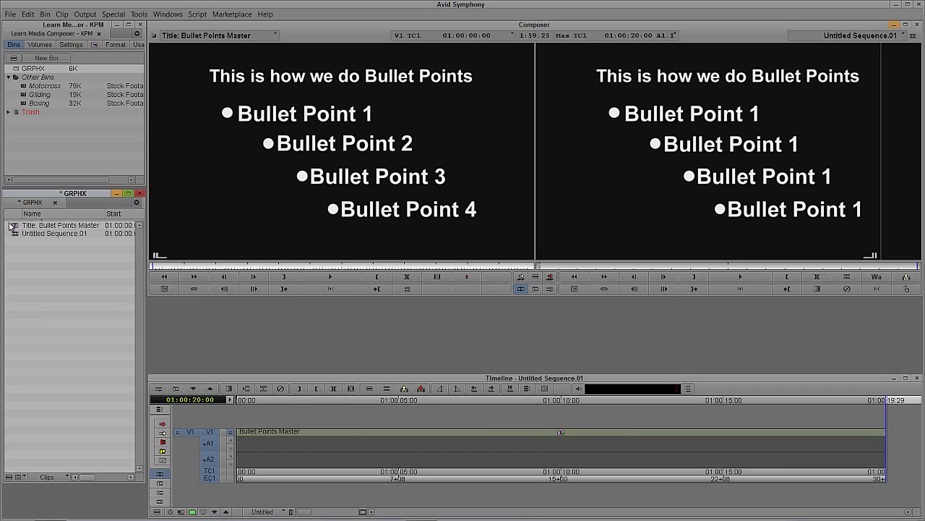
- Mark an IN point about 49 seconds into the updated title and park the sequence at about 4 seconds
click(305, 266)
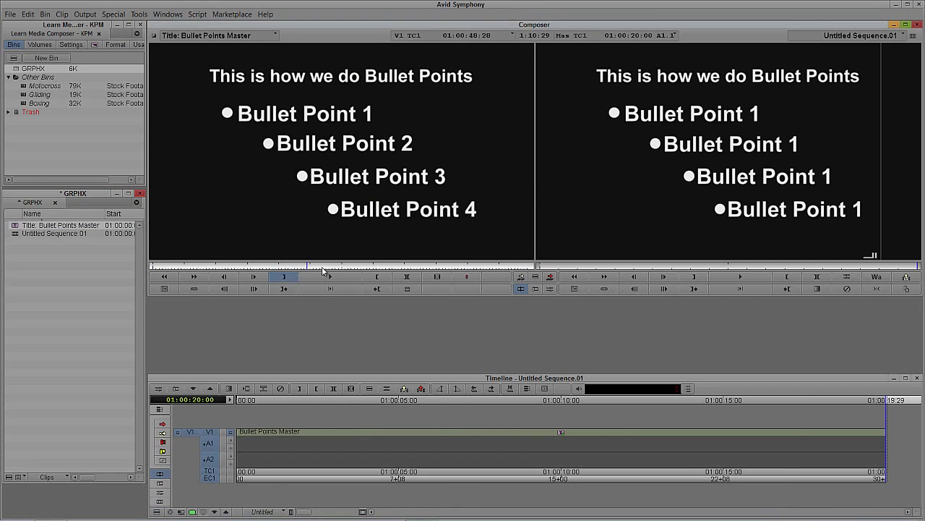
click(424, 431)
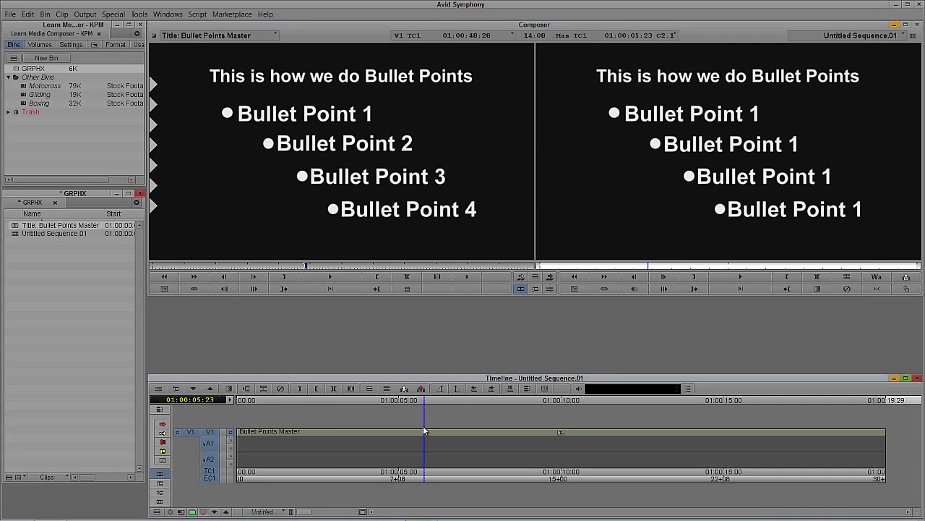
click(335, 448)
click(366, 447)
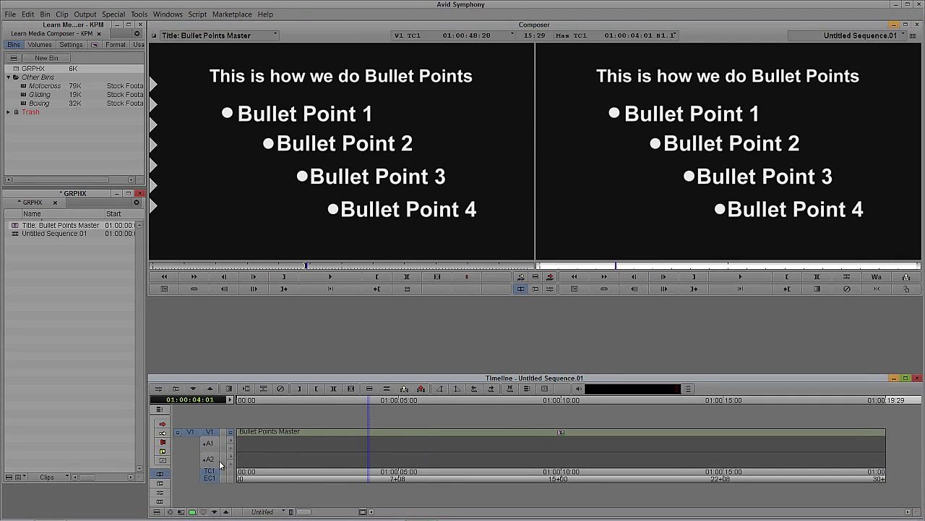
- Delete the empty audio tracks A1 and A2 from the sequence
key(Delete)
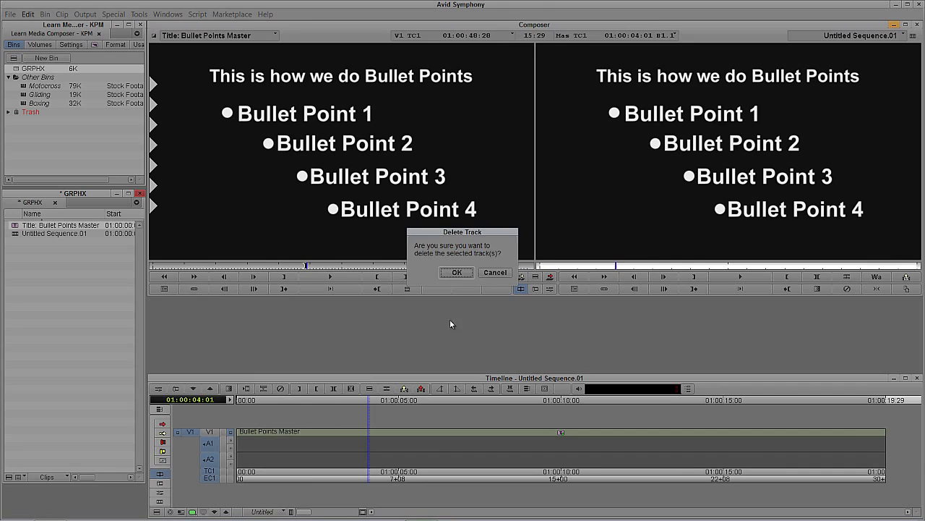
click(457, 271)
click(578, 201)
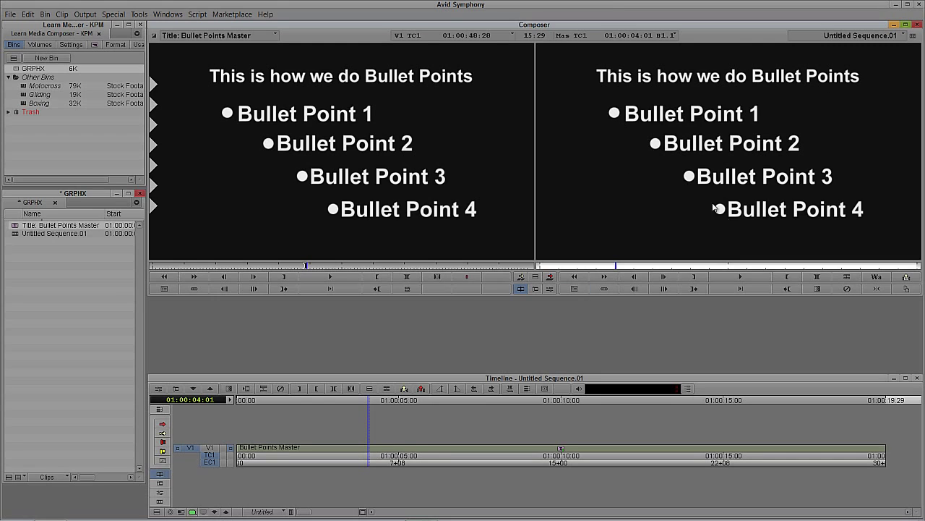
- Add four video tracks, V2 to V5, above the Bullet Points Master title in the sequence
click(373, 451)
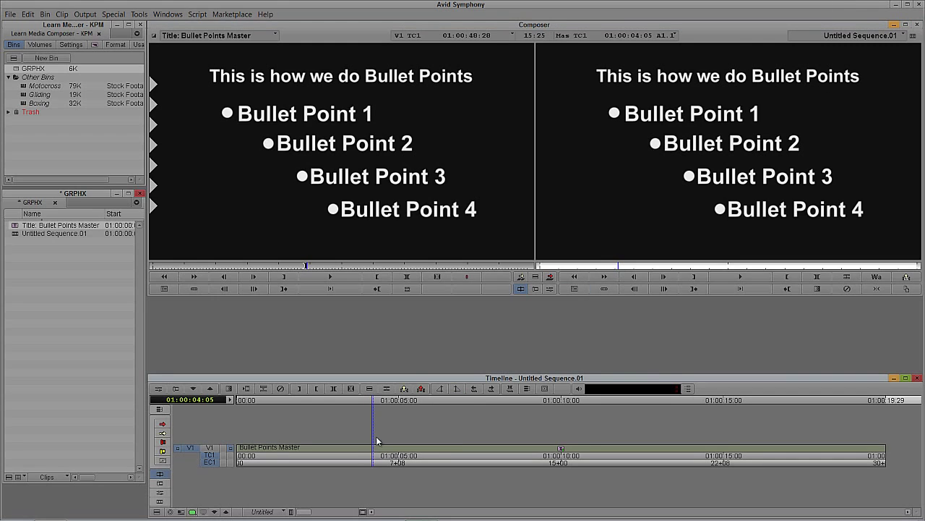
key(ctrl+y)
key(ctrl+y)
key(ctrl+y)
key(ctrl+y)
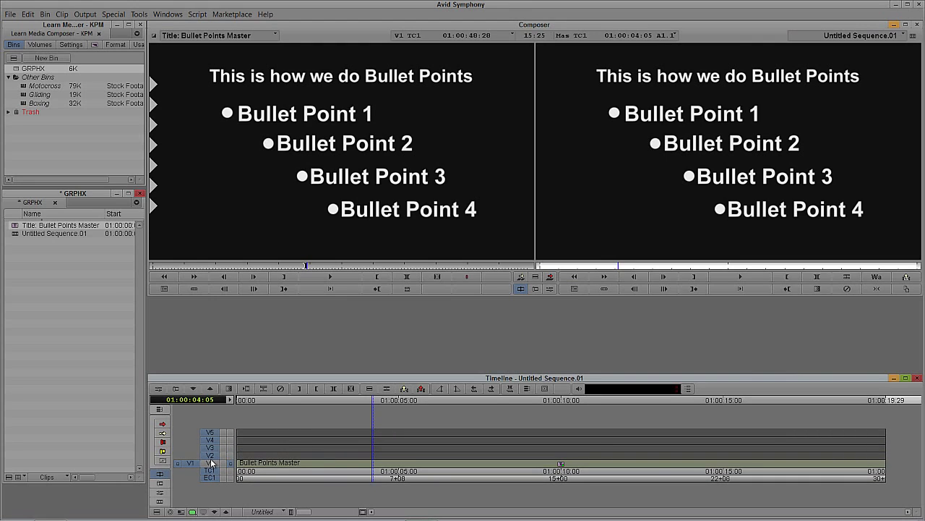
- Target only V2, mark the full clip length, and overwrite the Bullet Points Master title onto V2
drag(210, 461, 210, 429)
click(293, 471)
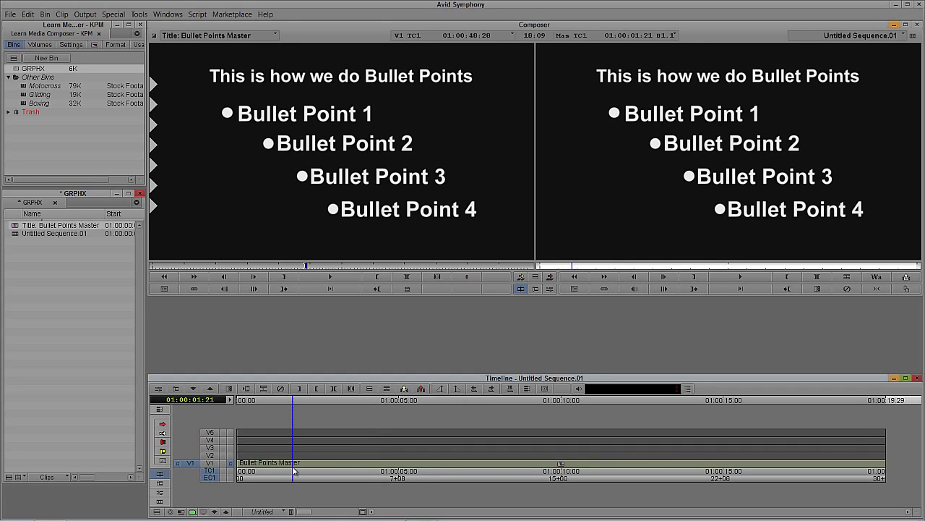
click(324, 223)
click(256, 454)
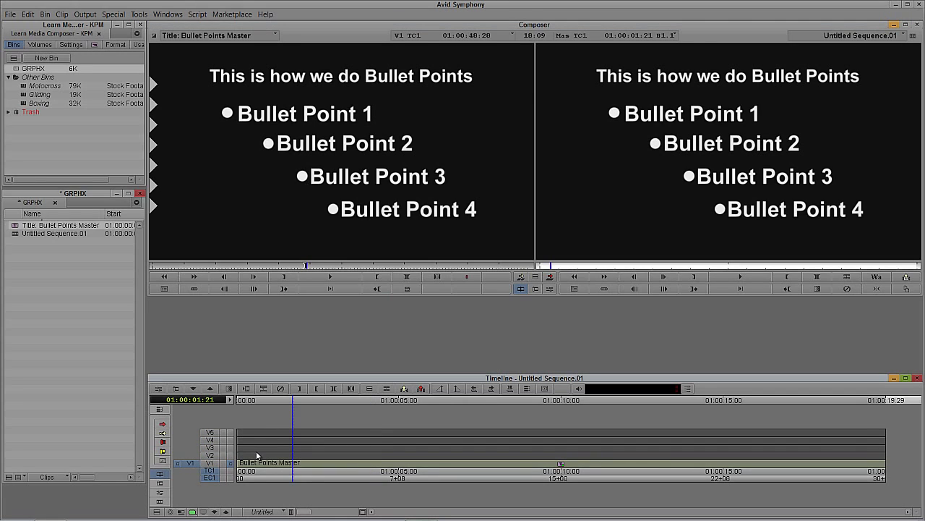
click(210, 455)
key(t)
key(b)
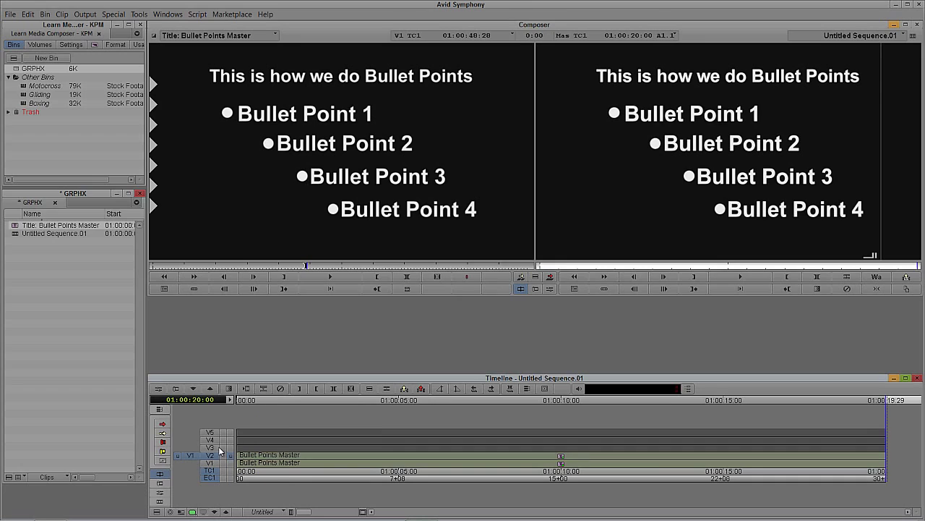
- Overwrite the Bullet Points Master title onto V3, V4 and V5 over the full sequence length
click(212, 447)
click(211, 455)
click(275, 454)
key(t)
key(b)
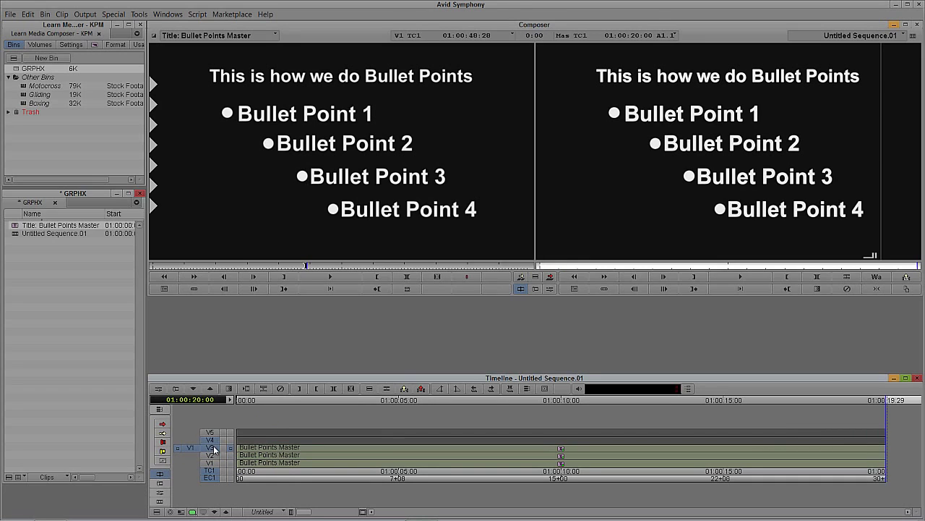
key(b)
drag(211, 448, 210, 432)
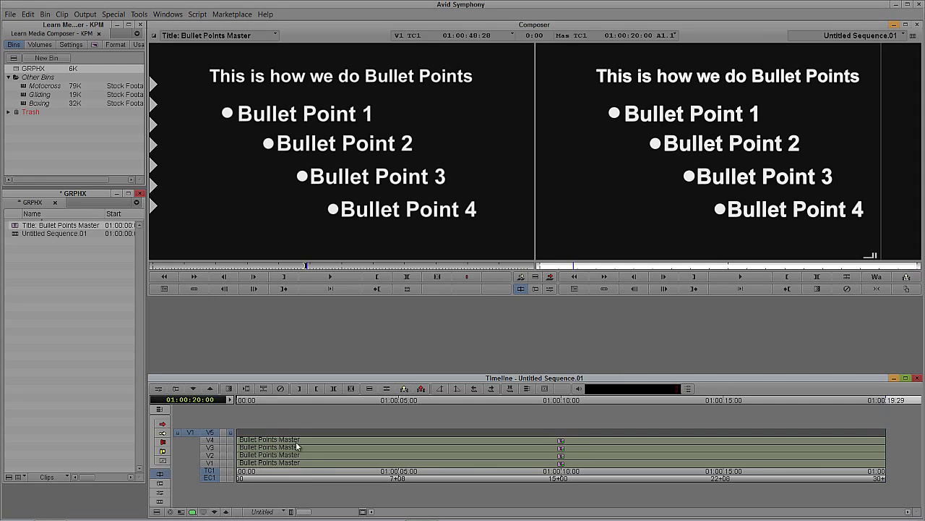
key(b)
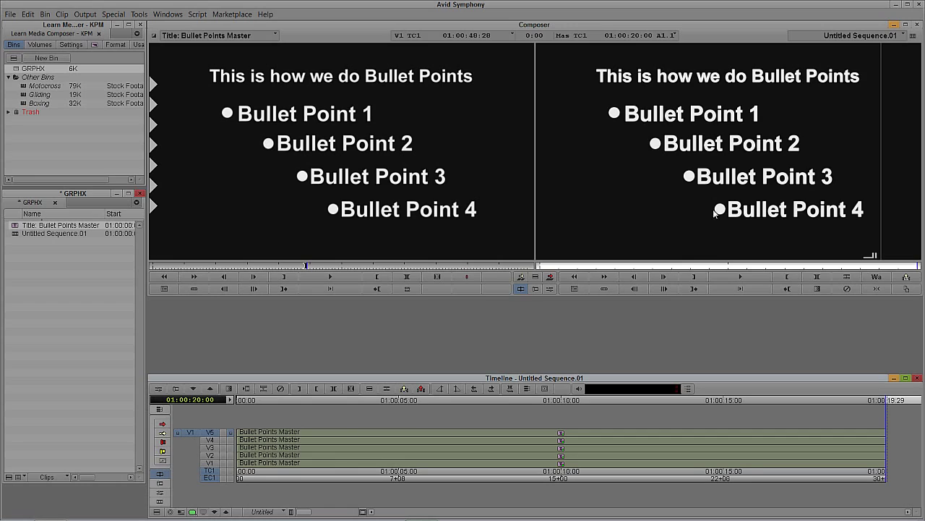
- Promote the V1 title to 3D in the Effect Editor and crop its lower edge to just below the headline
click(482, 471)
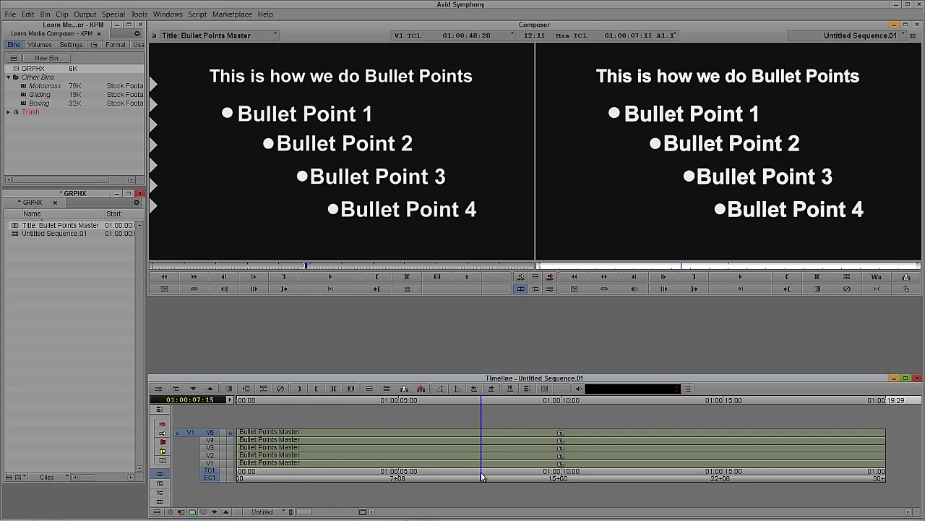
click(405, 464)
key(')
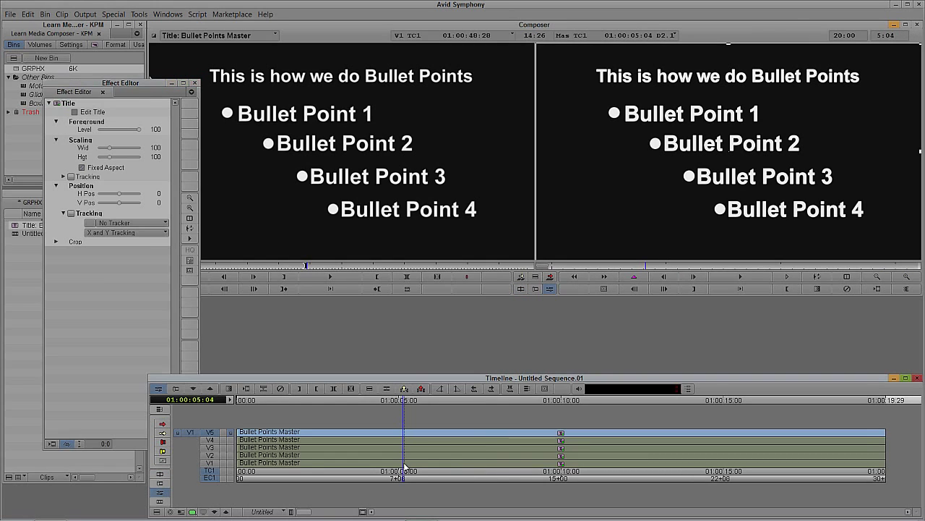
click(230, 463)
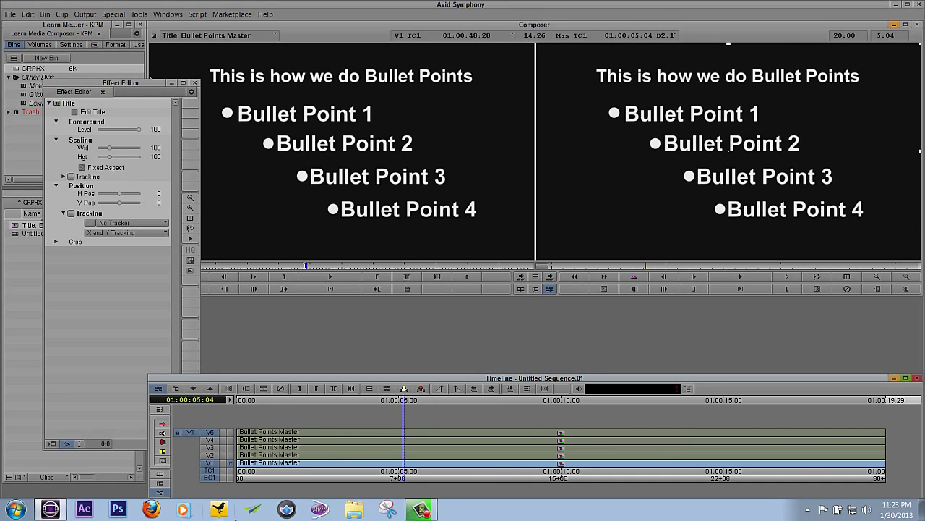
drag(141, 83, 116, 55)
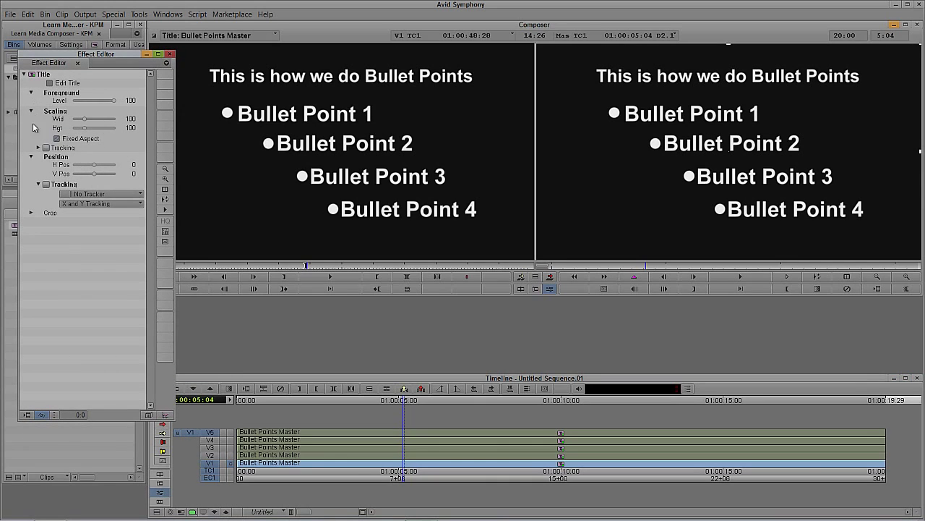
click(31, 213)
click(165, 414)
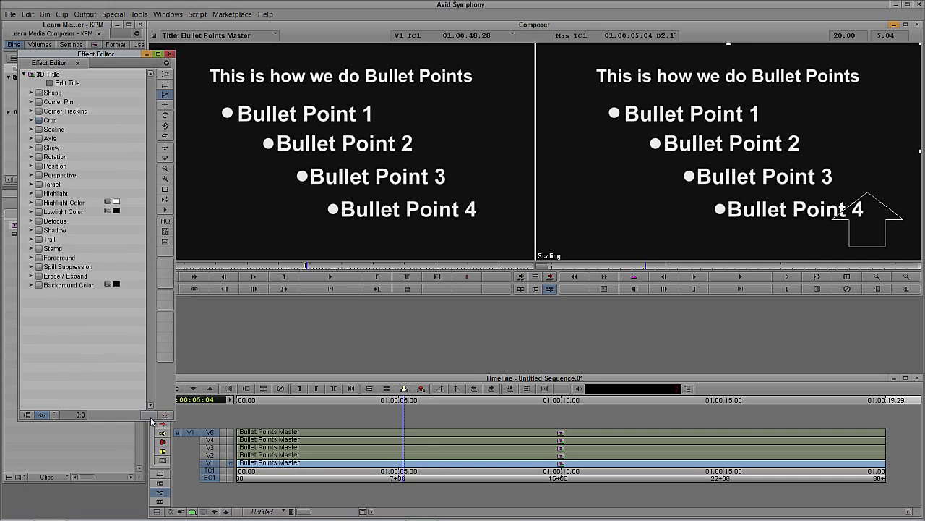
click(165, 86)
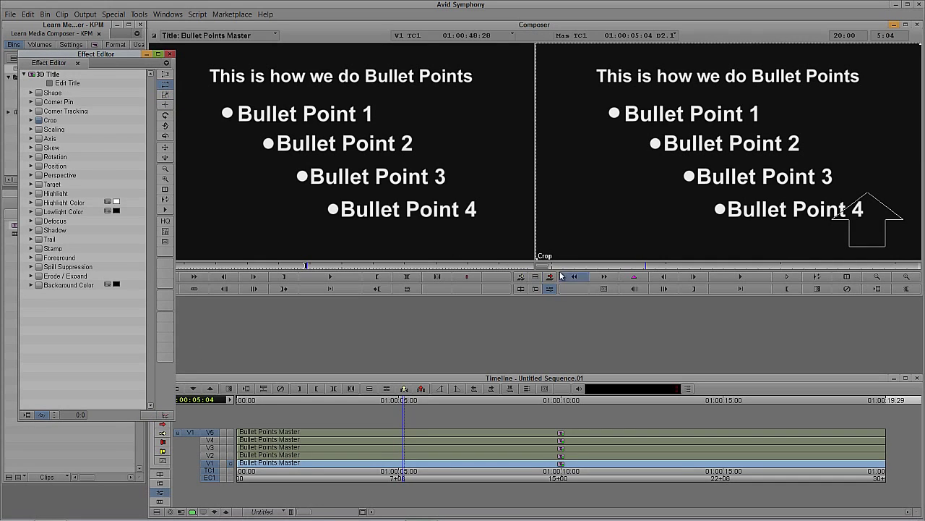
drag(538, 263, 458, 95)
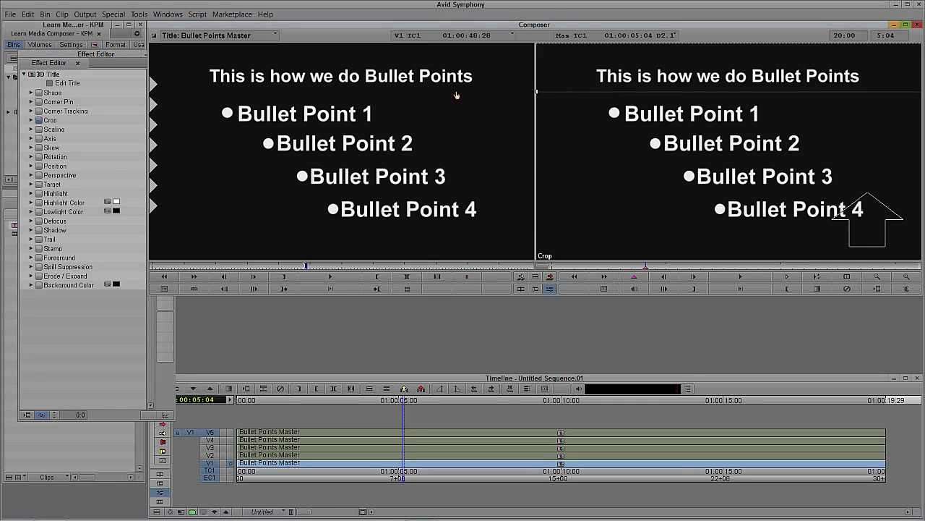
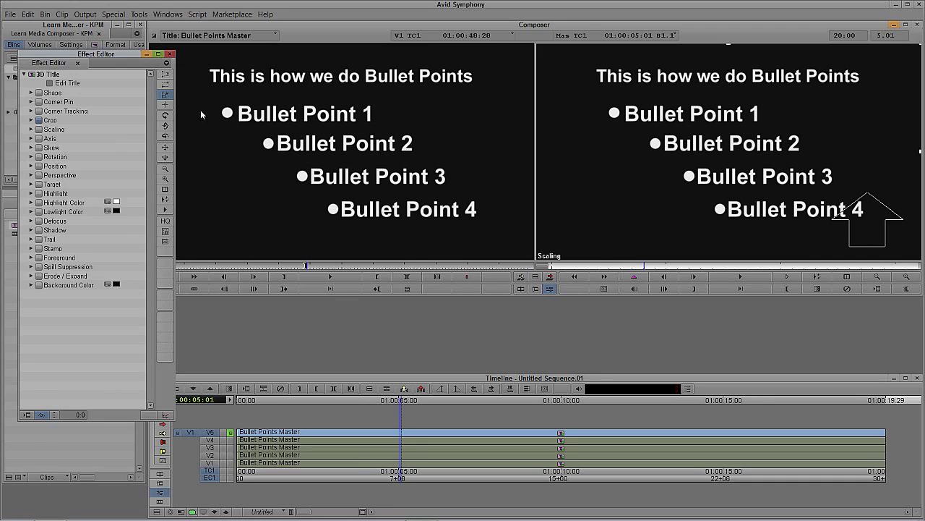
- Crop the V5 title tightly around the dot of Bullet Point 4 and turn off solo monitoring of V5
click(166, 86)
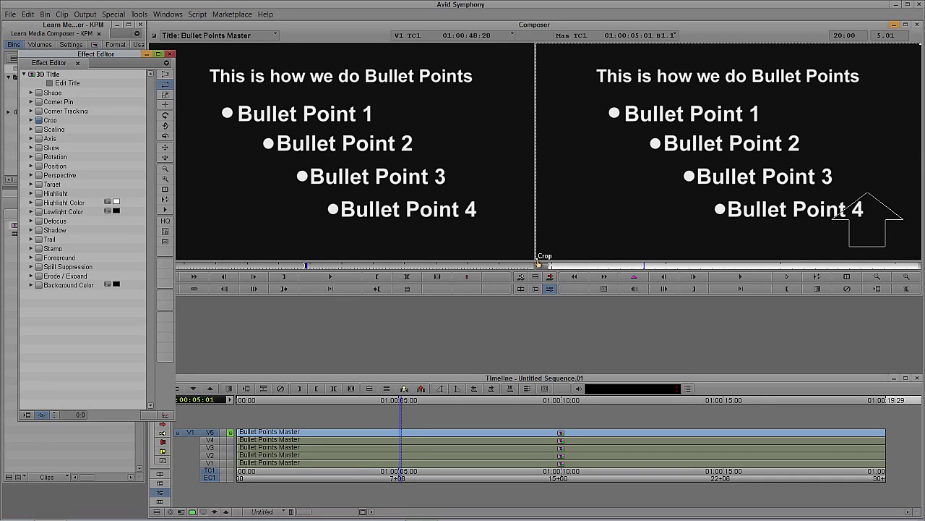
drag(538, 261, 712, 227)
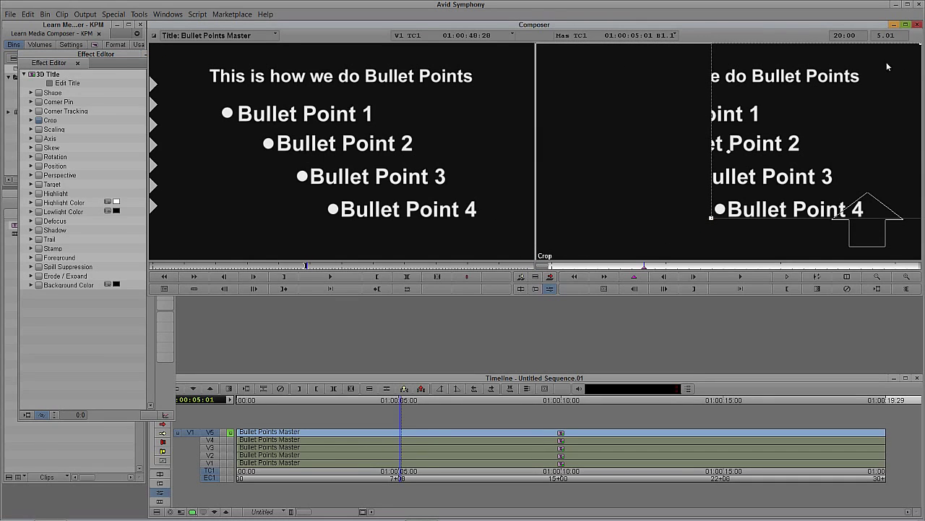
drag(921, 48, 727, 201)
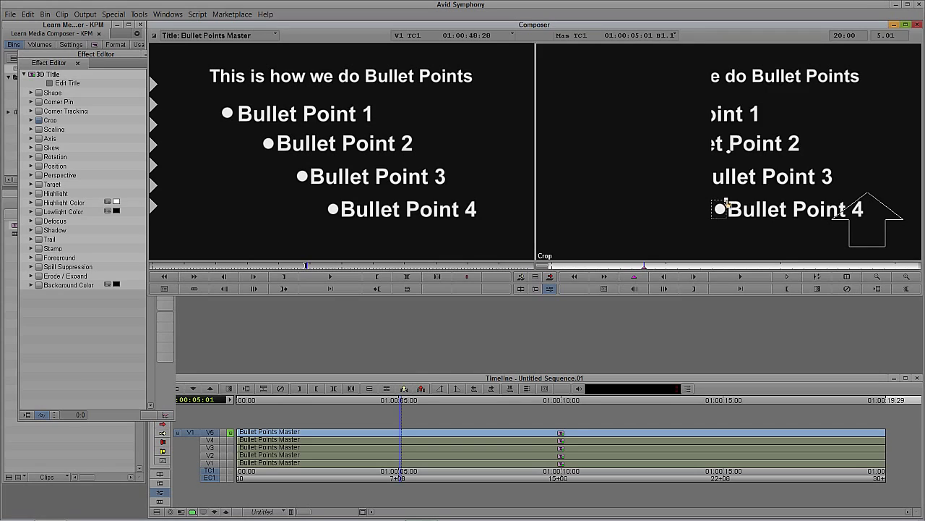
click(230, 433)
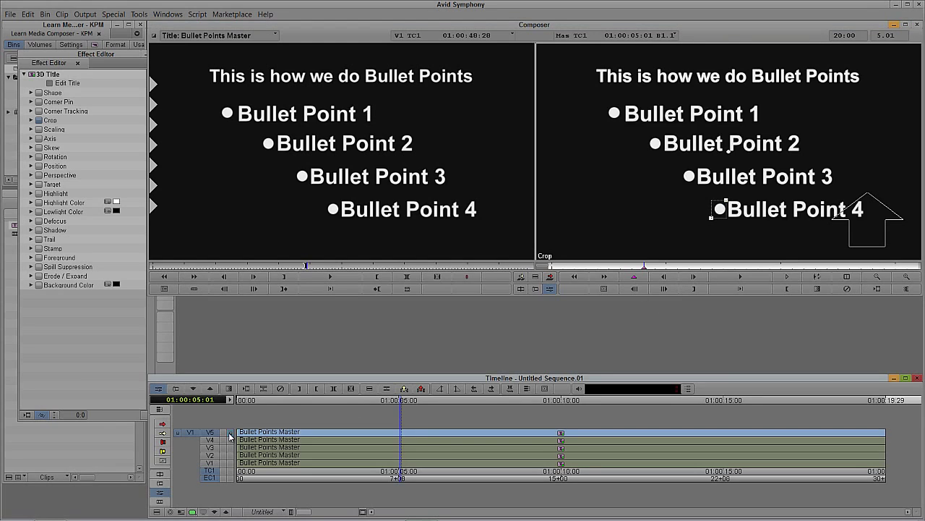
- Promote the V4 title to 3D and crop it tightly around the dot of Bullet Point 3
click(385, 441)
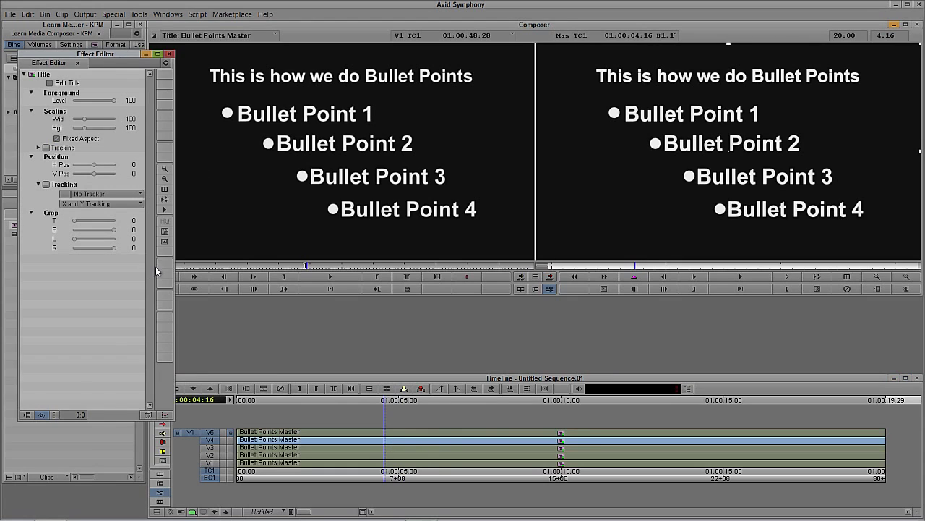
click(147, 414)
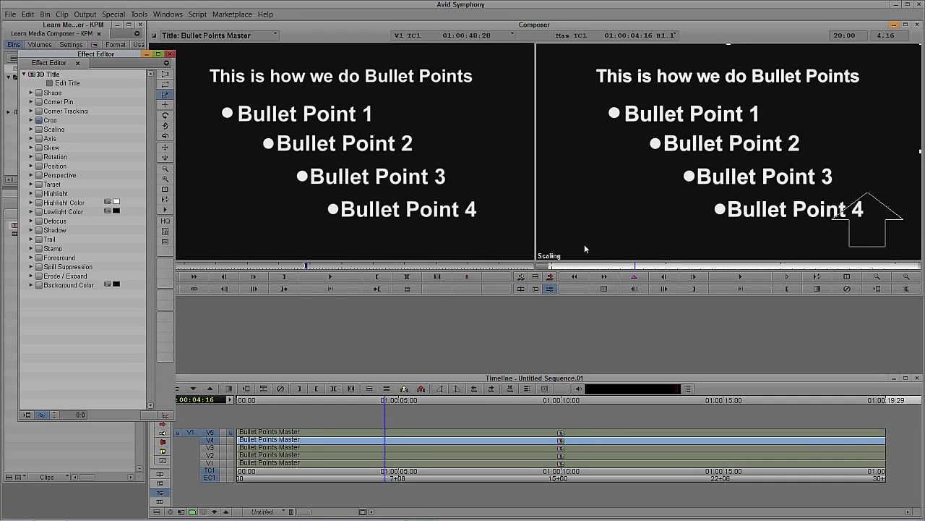
click(166, 86)
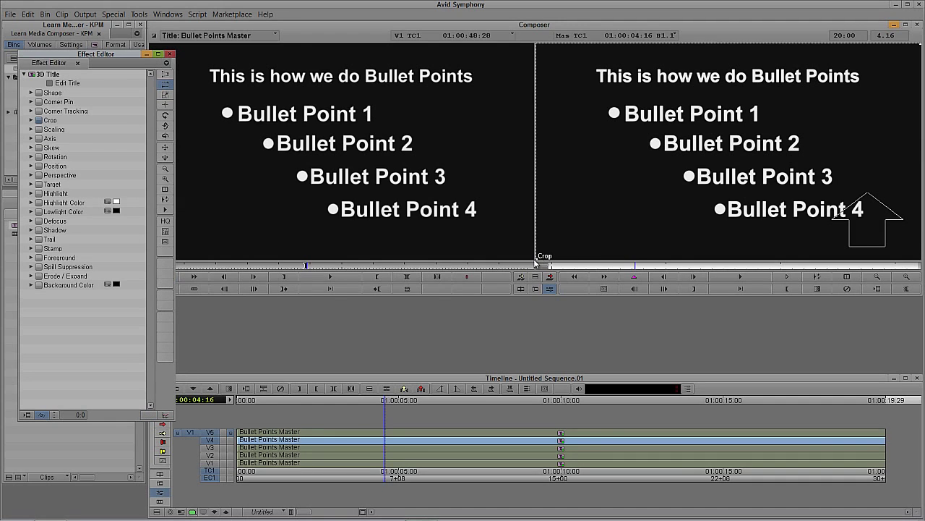
click(641, 199)
drag(641, 200, 682, 186)
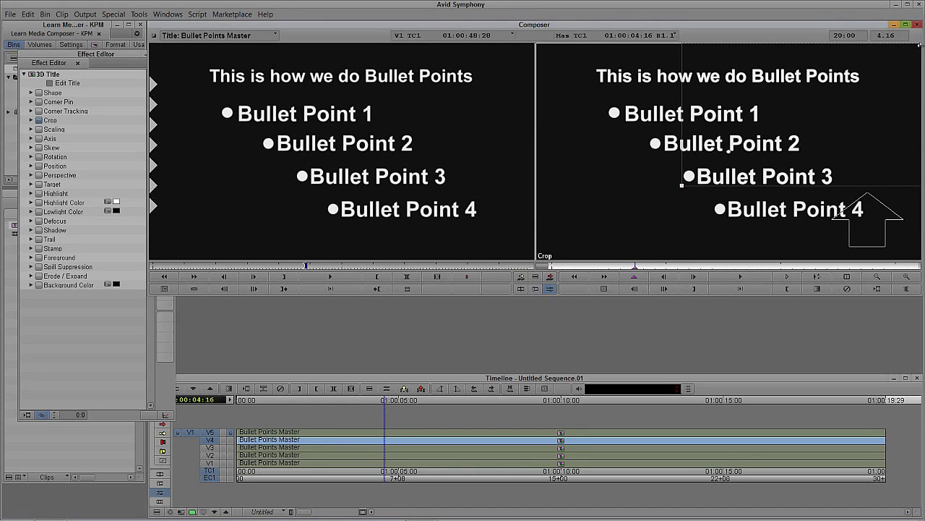
drag(919, 45, 697, 166)
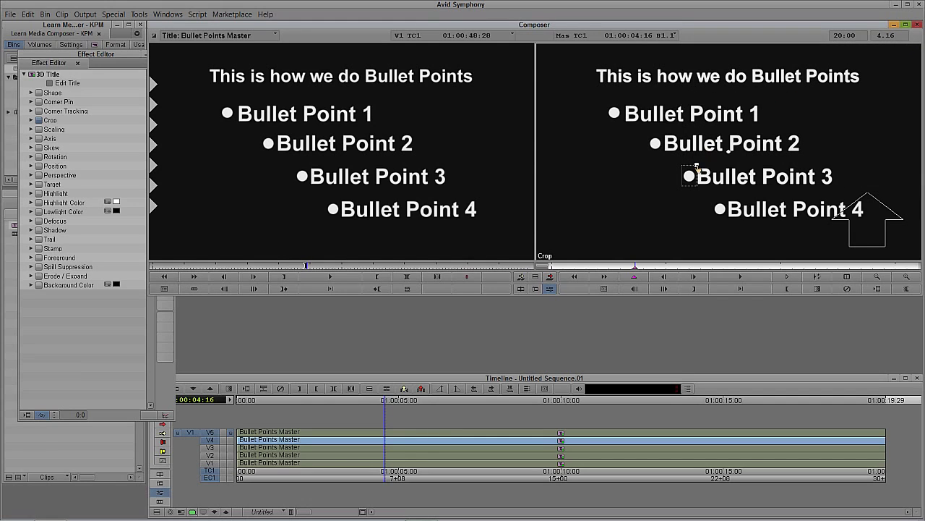
- Promote the V3 title to 3D and crop it tightly around the dot of Bullet Point 2
click(400, 447)
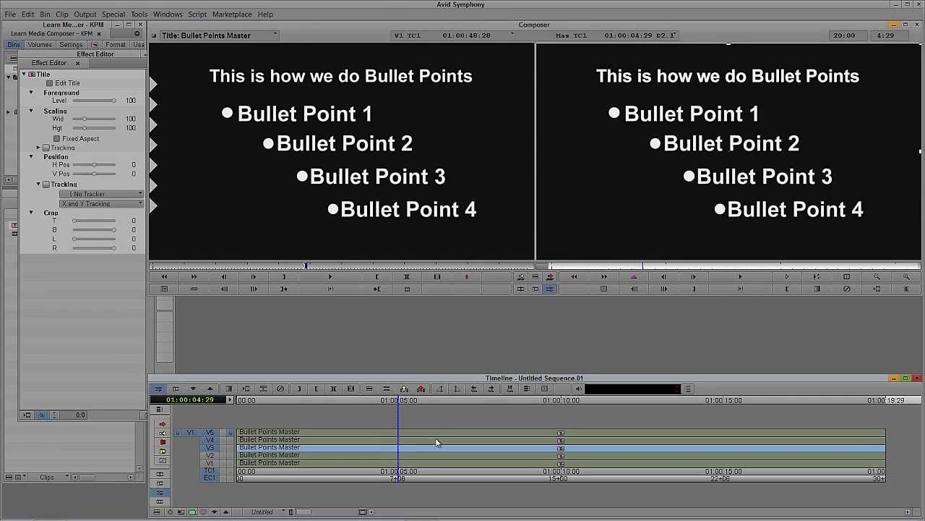
click(112, 87)
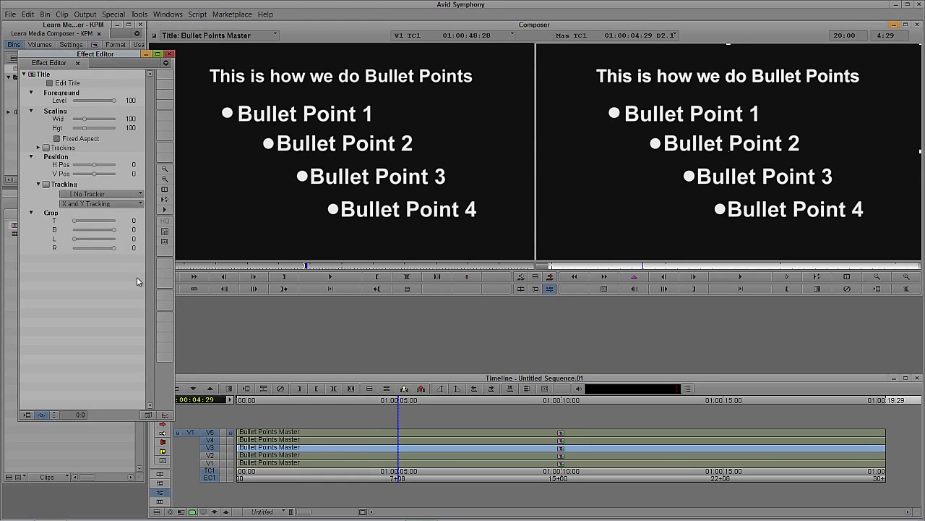
click(147, 415)
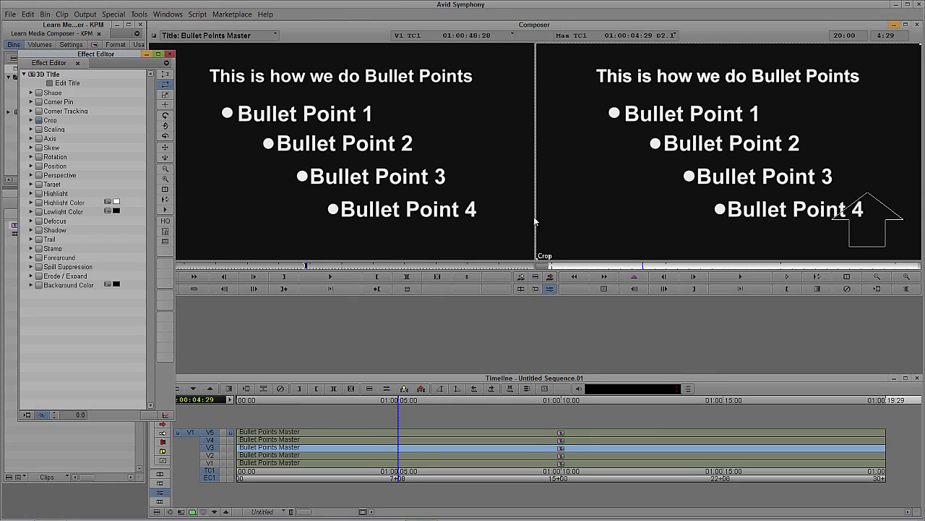
click(541, 258)
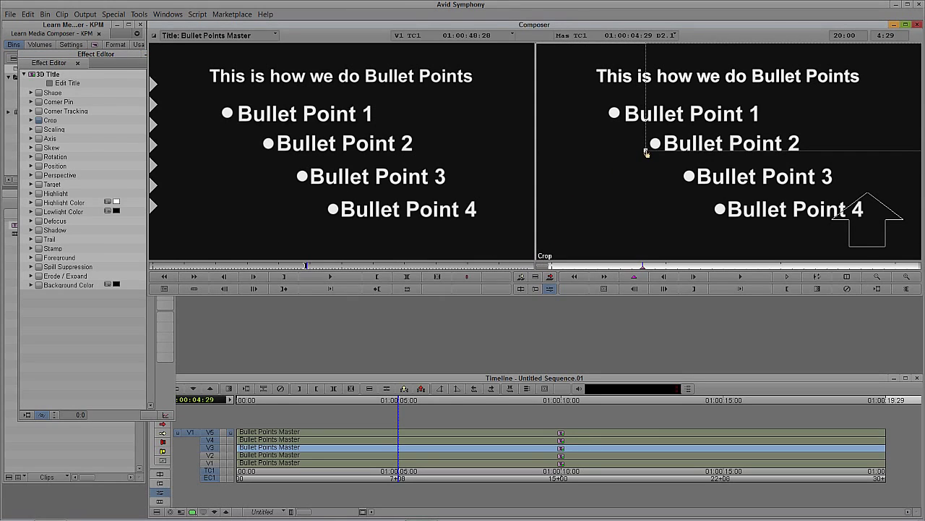
drag(646, 152, 921, 47)
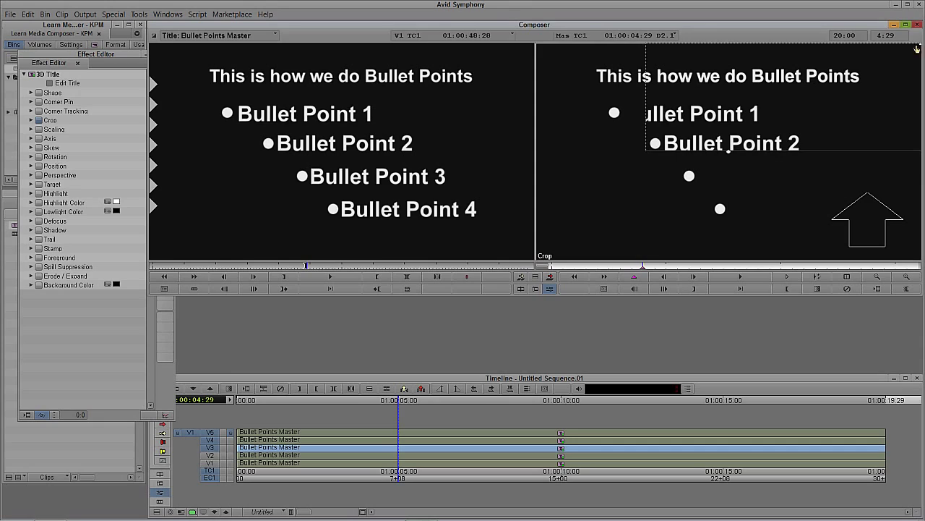
click(662, 134)
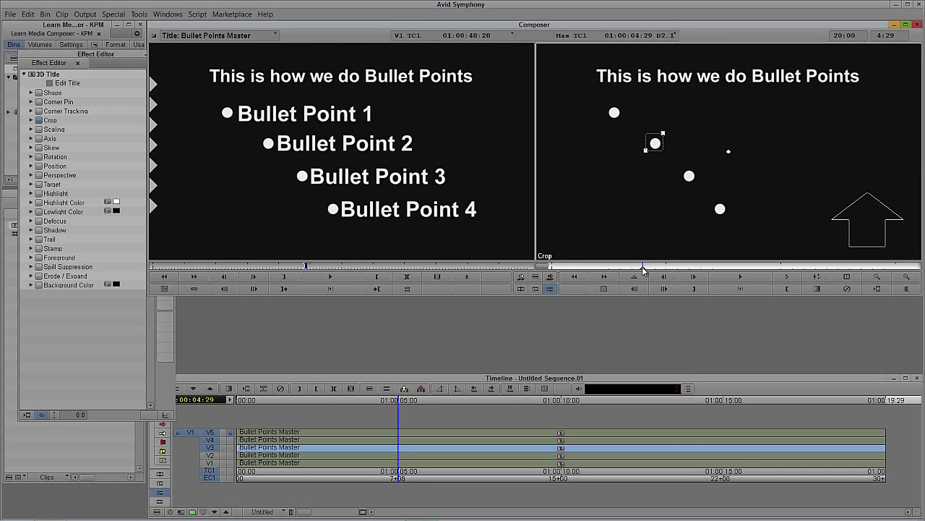
- Delete the extra mid-clip keyframes from the crop effects on the V4 and V5 titles
click(400, 439)
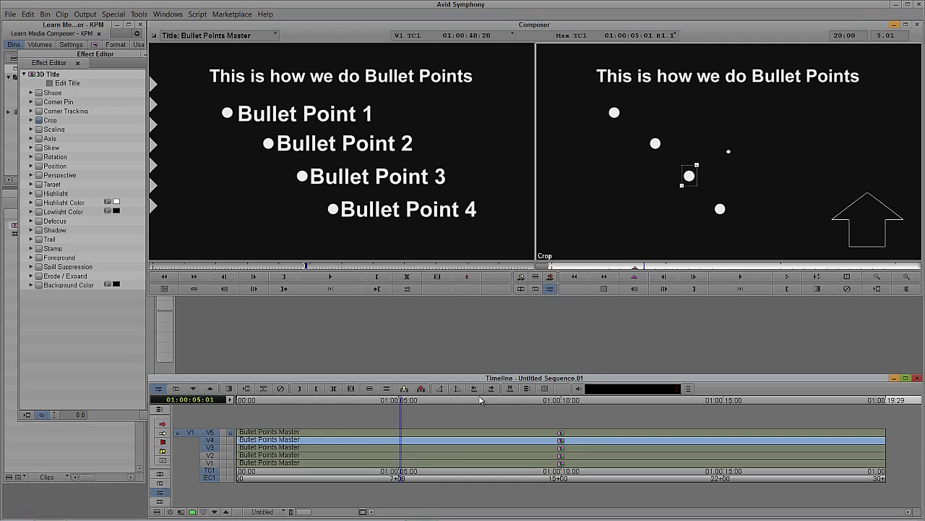
click(635, 269)
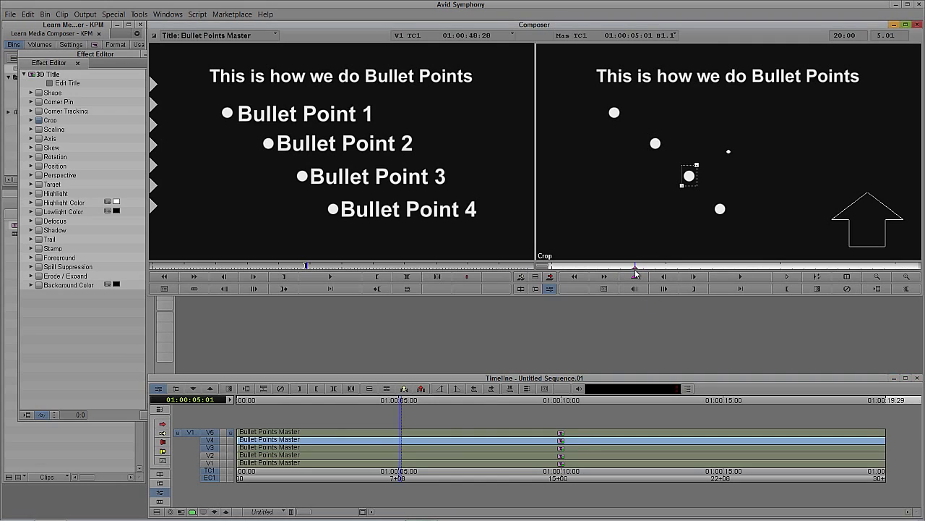
click(396, 432)
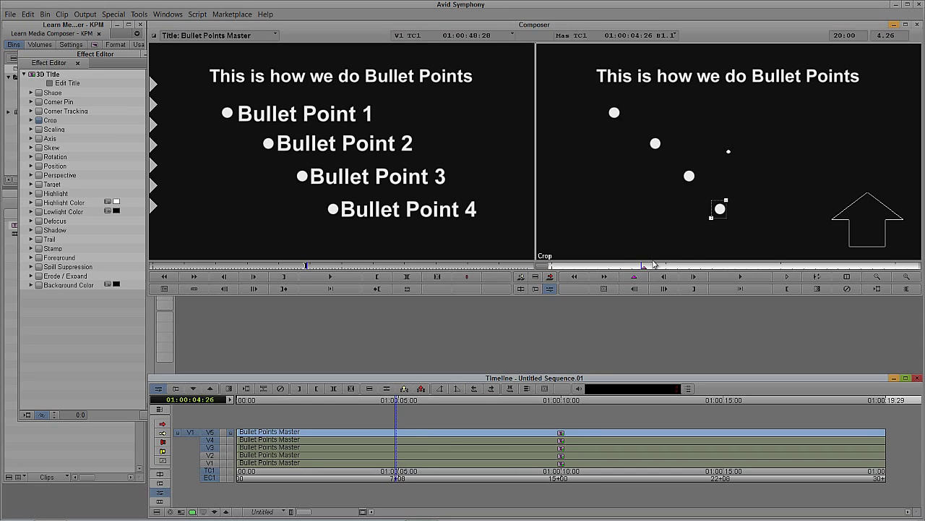
click(418, 441)
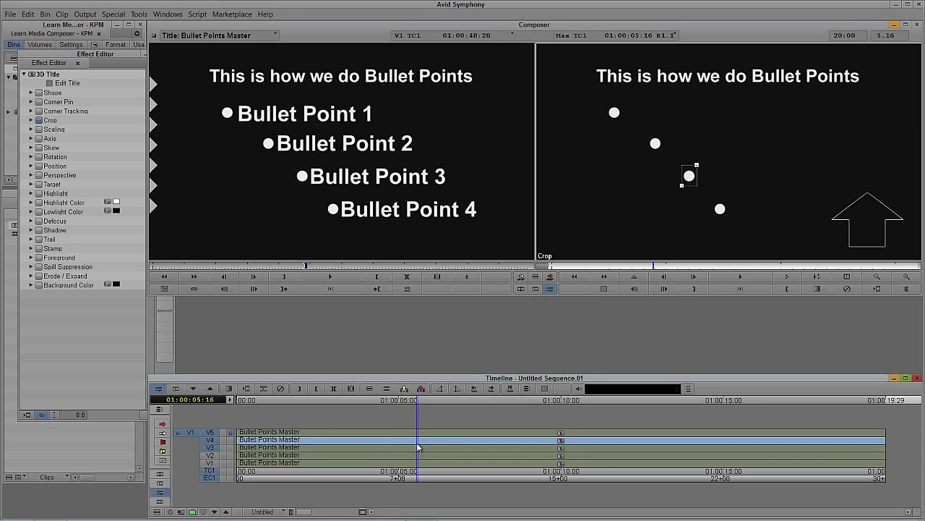
- Delete the extra mid-clip keyframe from the V2 title's crop effect, check the V1 title, and leave effect mode
click(417, 448)
click(417, 454)
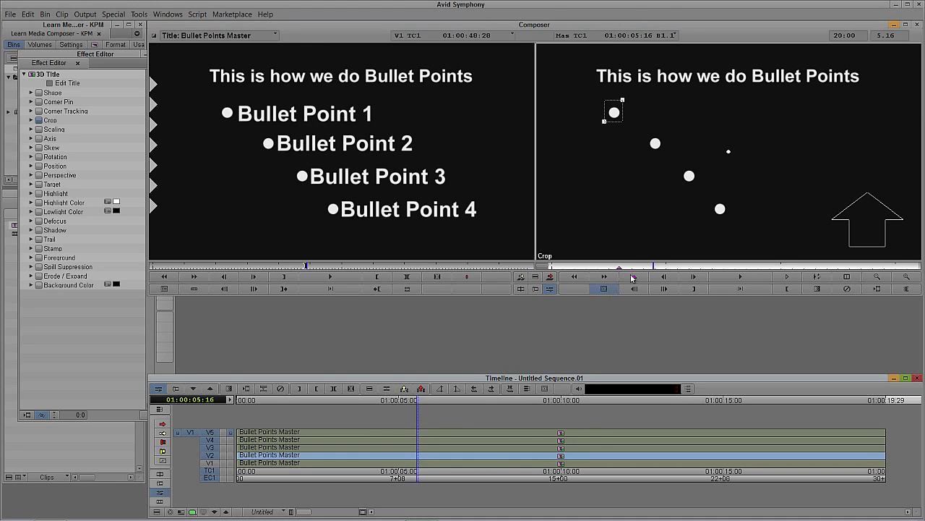
click(620, 266)
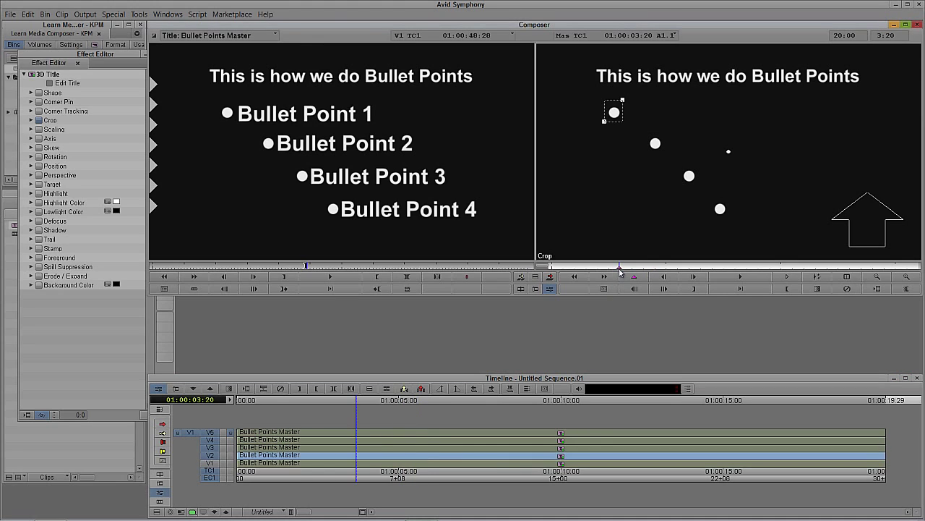
click(383, 462)
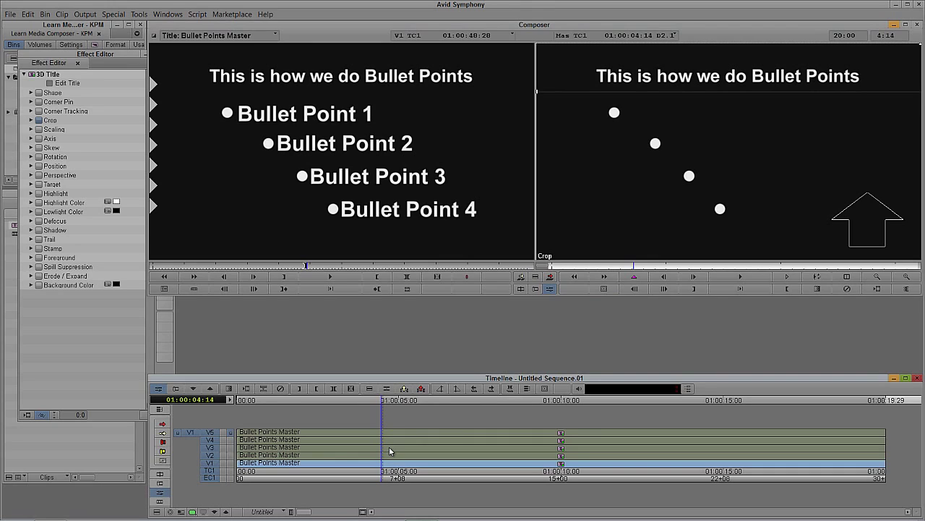
click(217, 463)
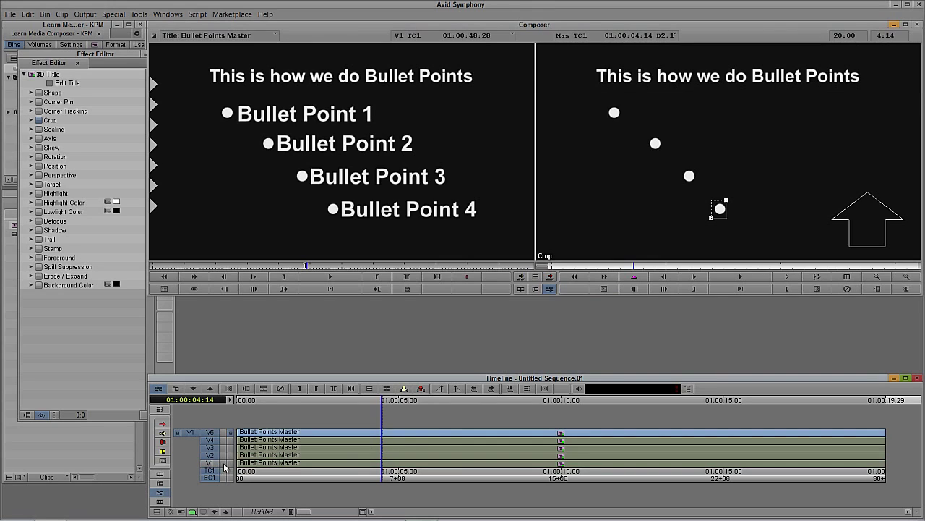
key(y)
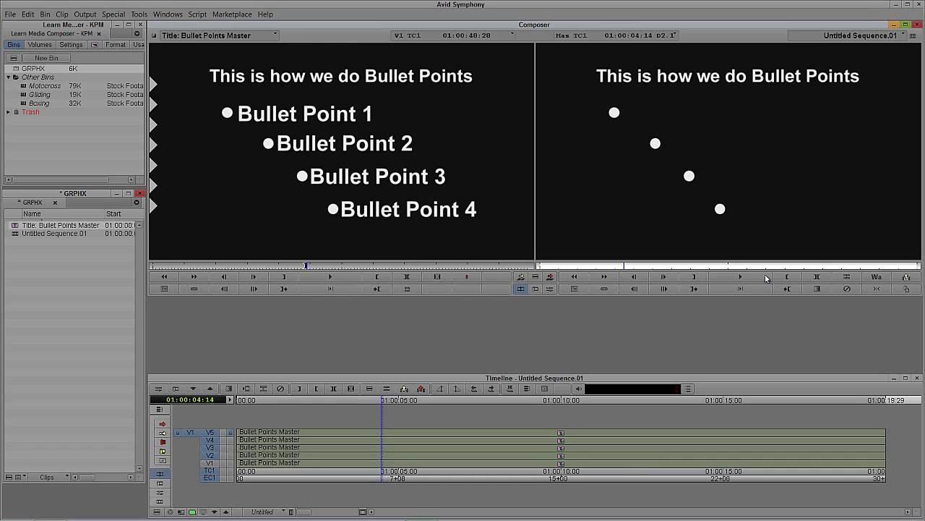
- Look up the Fade Effect command in the floating Tool Palette and among the Command Palette's FX commands, closing both palettes
click(535, 278)
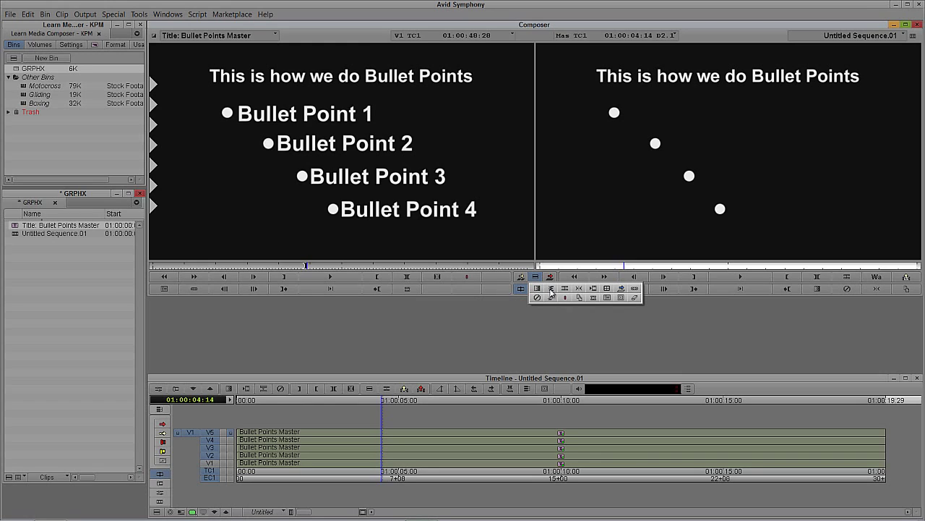
drag(551, 291, 518, 330)
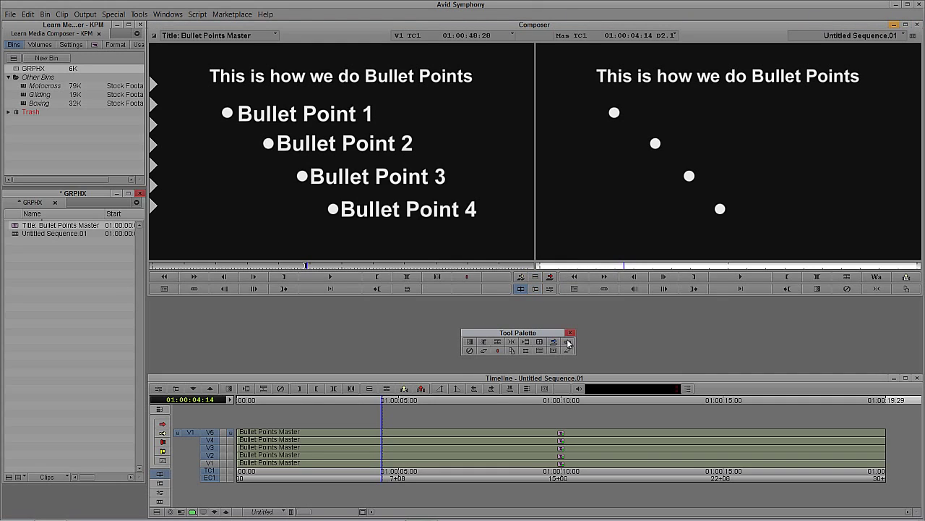
click(637, 200)
click(139, 14)
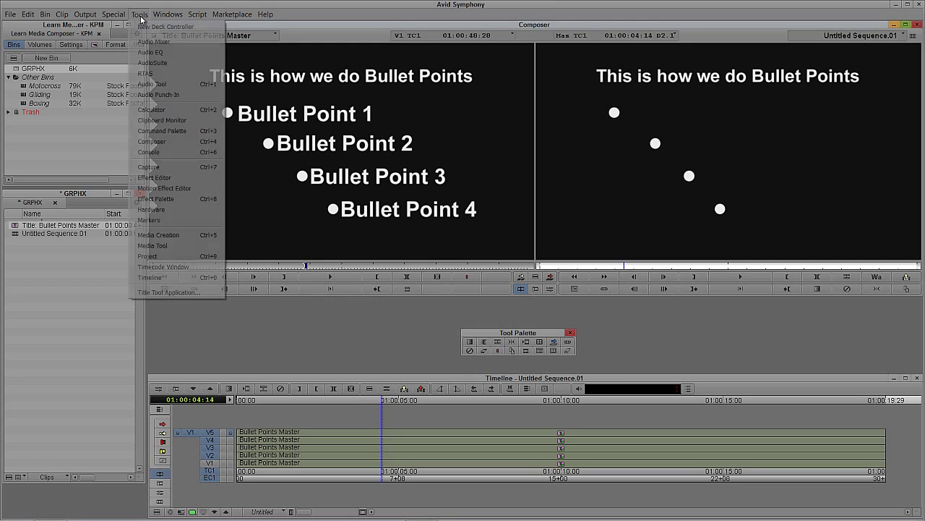
click(148, 131)
click(91, 55)
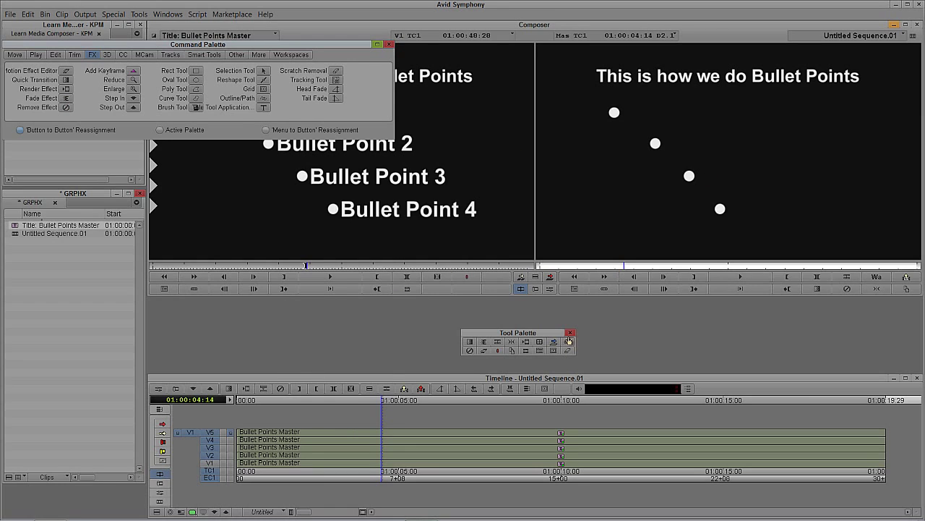
click(389, 44)
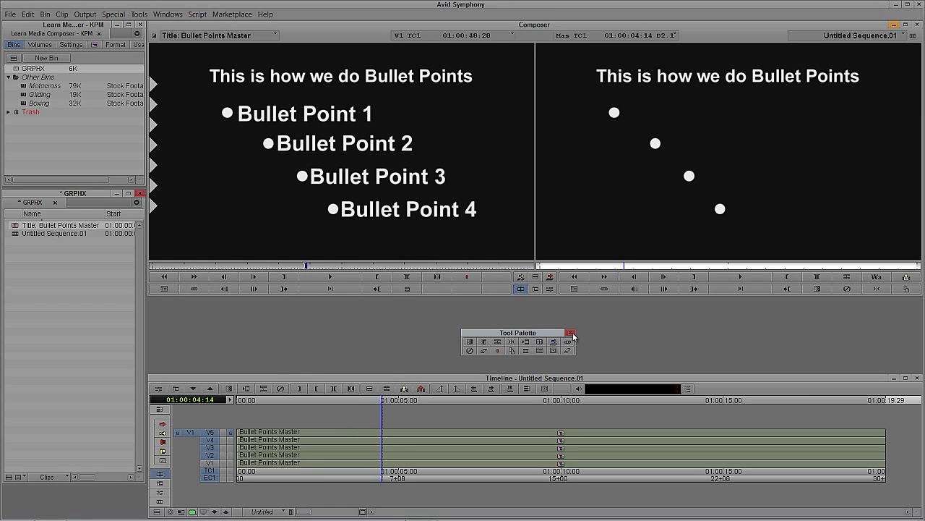
click(570, 333)
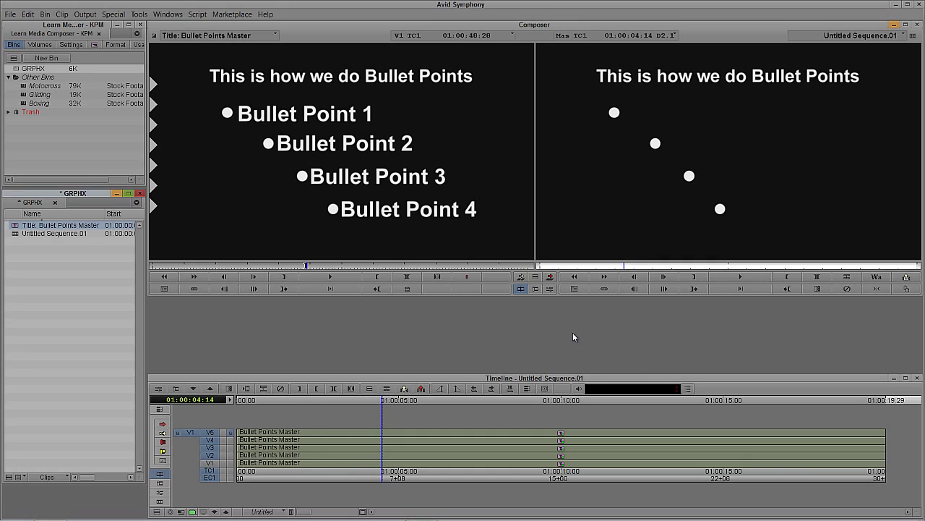
- Apply a fade effect to the titles on V1 to V5 with a 12-frame fade up and 0-frame fade down
click(355, 454)
key(f)
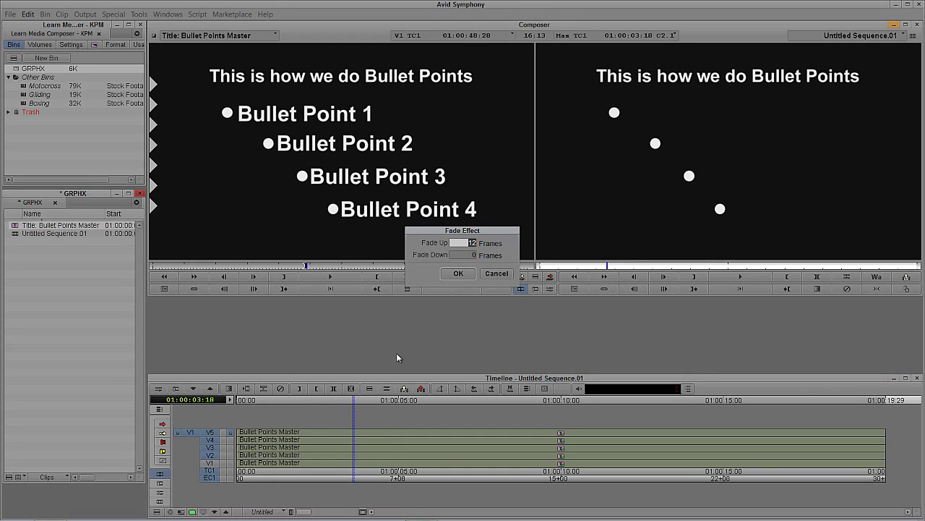
click(459, 273)
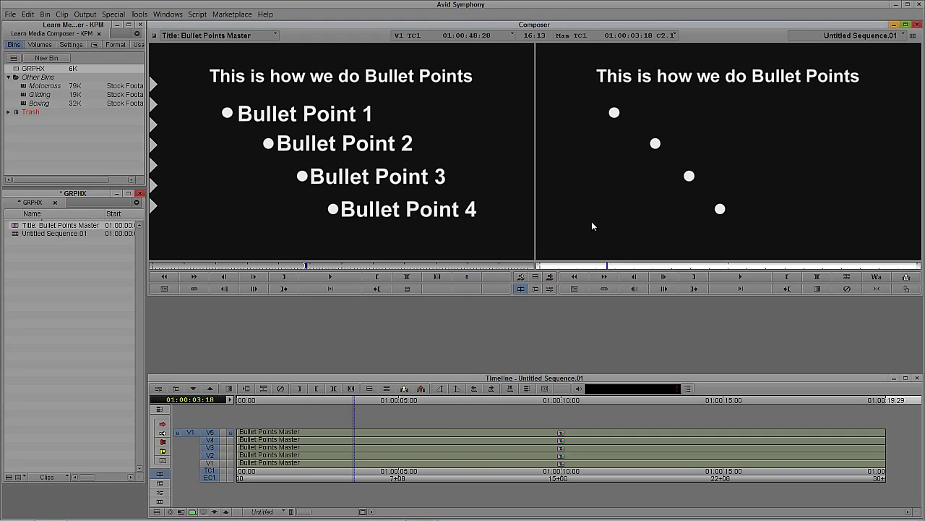
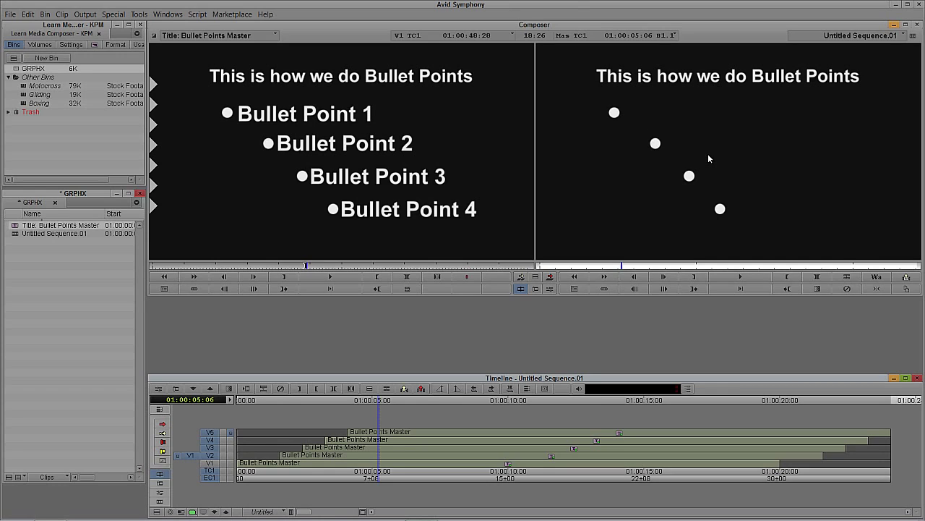
- Mark an in point at the very end of the sequence, where the V5 title finishes
drag(543, 444, 908, 445)
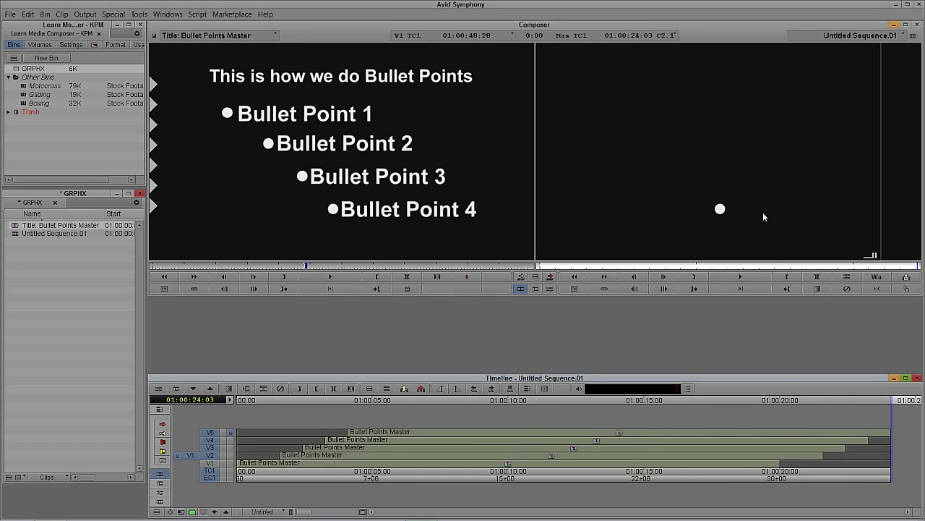
click(788, 463)
drag(786, 463, 922, 460)
ctrl+click(768, 465)
key(o)
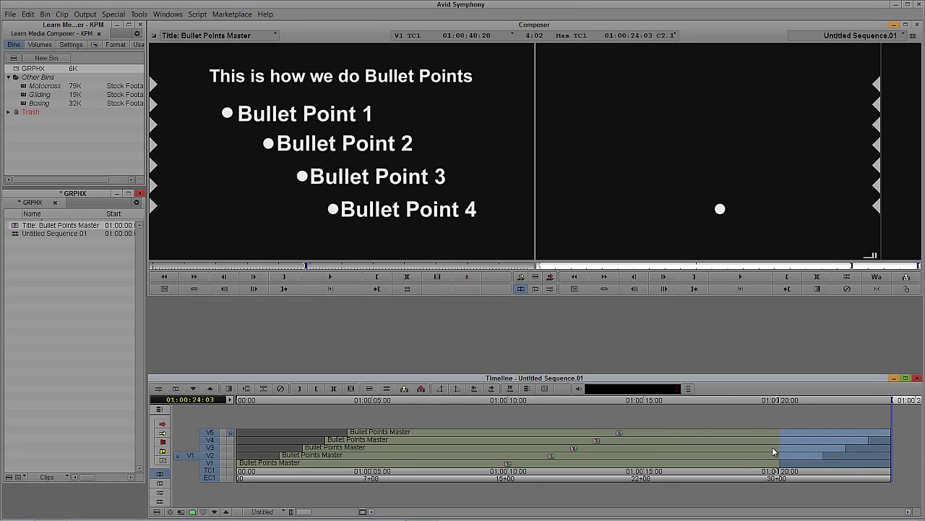
key(g)
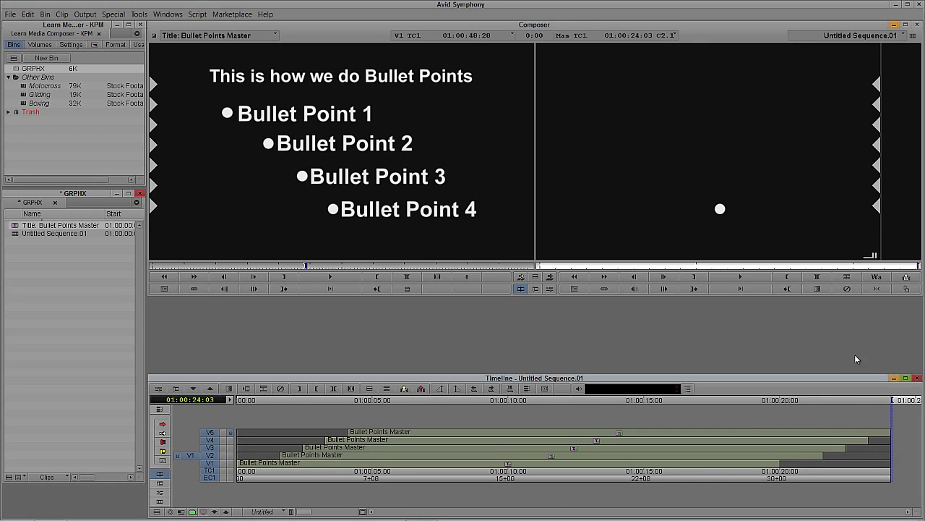
click(827, 359)
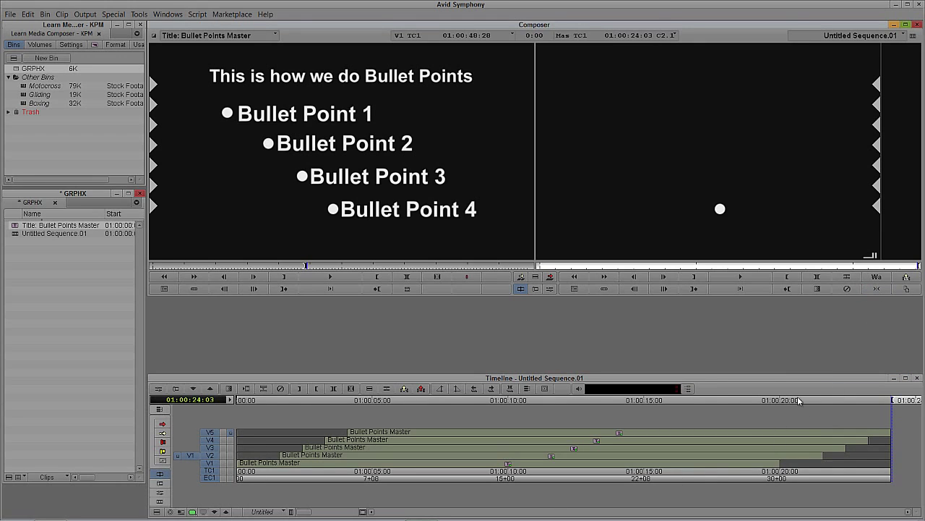
- Extend the tail of the V1 title to the marked end of the sequence and return to source/record editing
drag(635, 457, 919, 448)
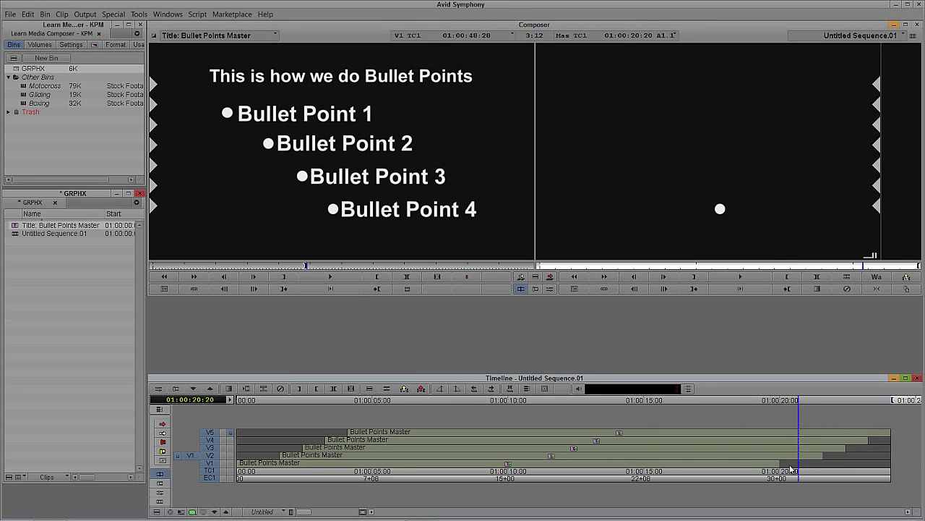
click(779, 470)
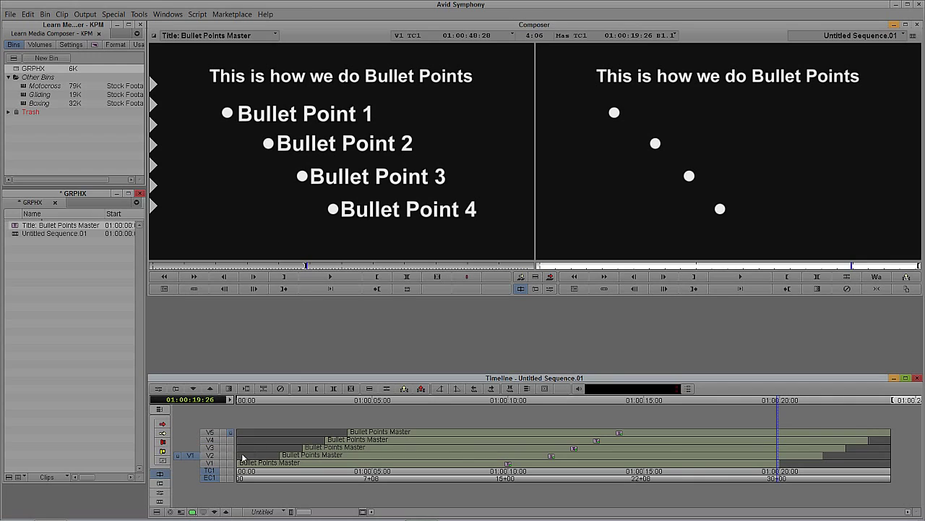
click(215, 464)
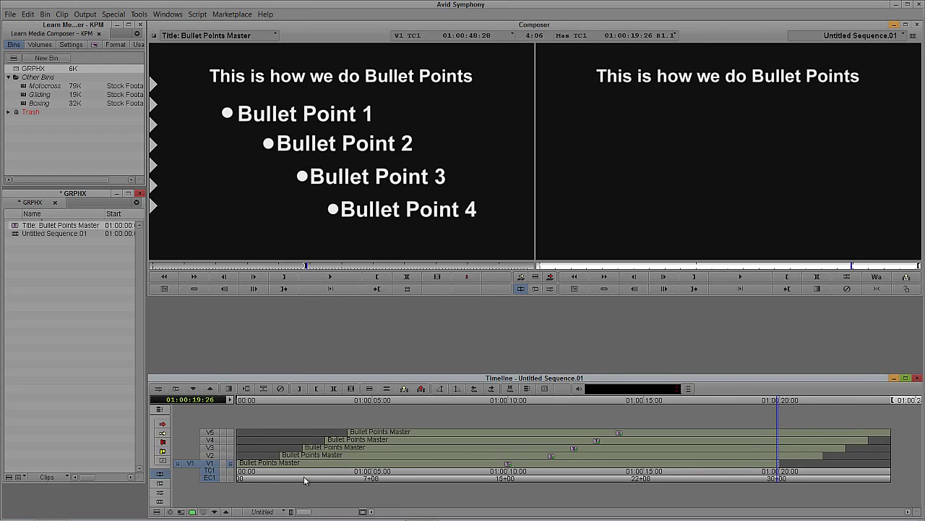
key(u)
drag(923, 471, 909, 472)
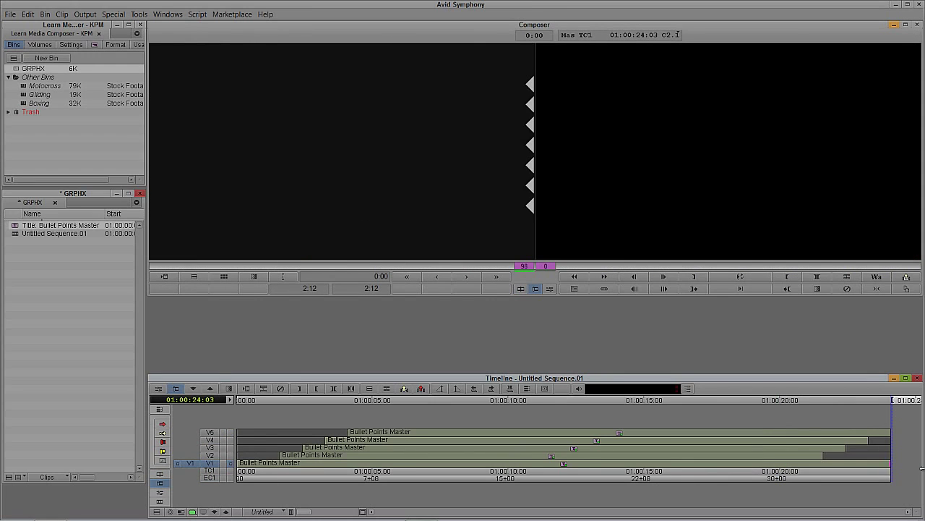
key(y)
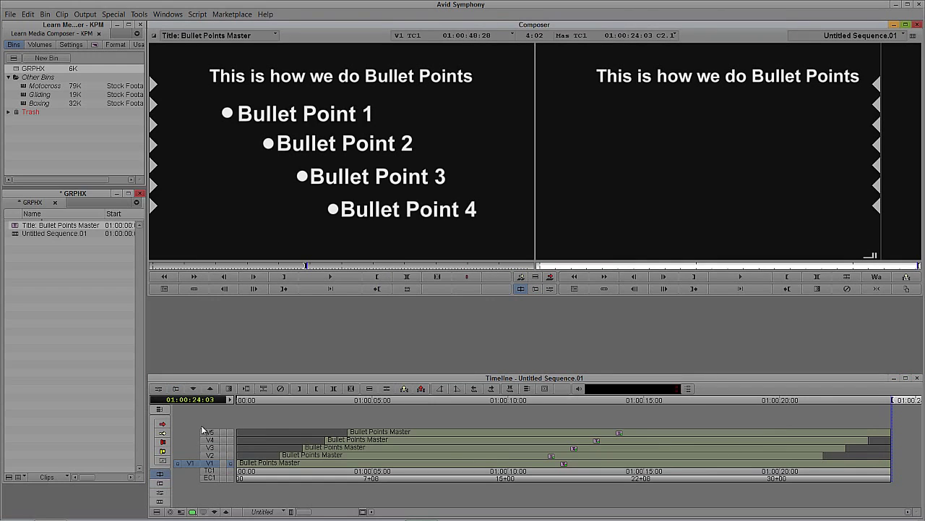
- Extend the tails of the V2, V3 and V4 titles to the marked end of the sequence
drag(192, 463, 192, 454)
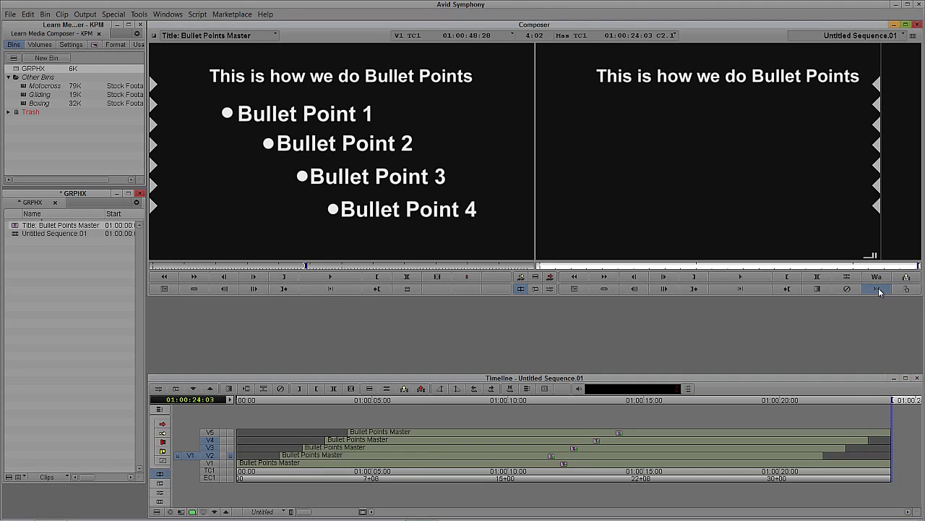
click(216, 449)
click(215, 439)
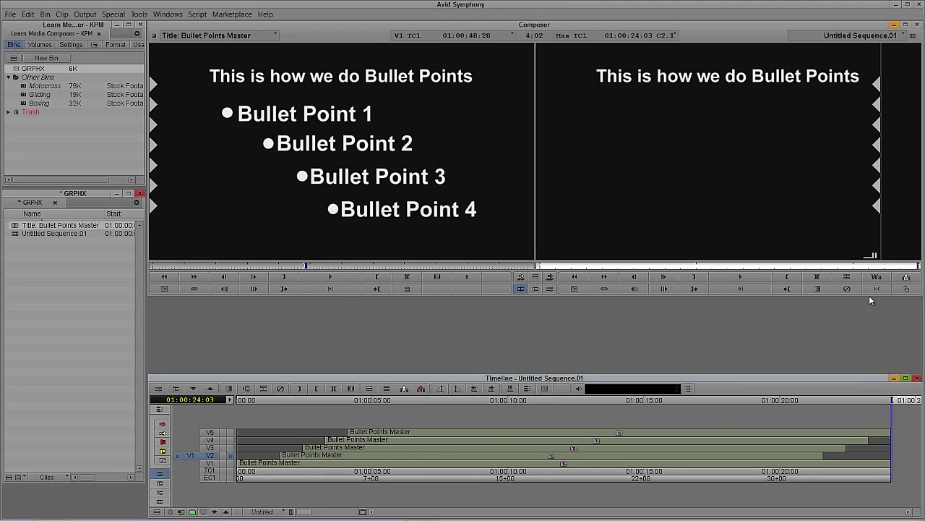
click(877, 290)
drag(192, 455, 191, 440)
click(877, 288)
click(873, 289)
- Move the playhead 25 frames past the start of the V5 title, to 01:00:04:28
drag(744, 436, 629, 437)
click(230, 433)
drag(386, 438, 436, 465)
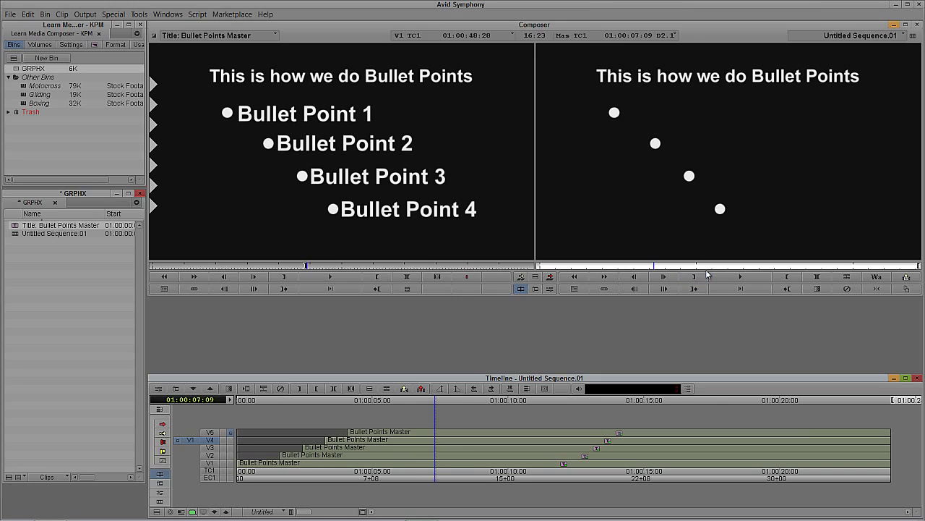
drag(398, 444, 388, 446)
ctrl+click(366, 448)
key(space)
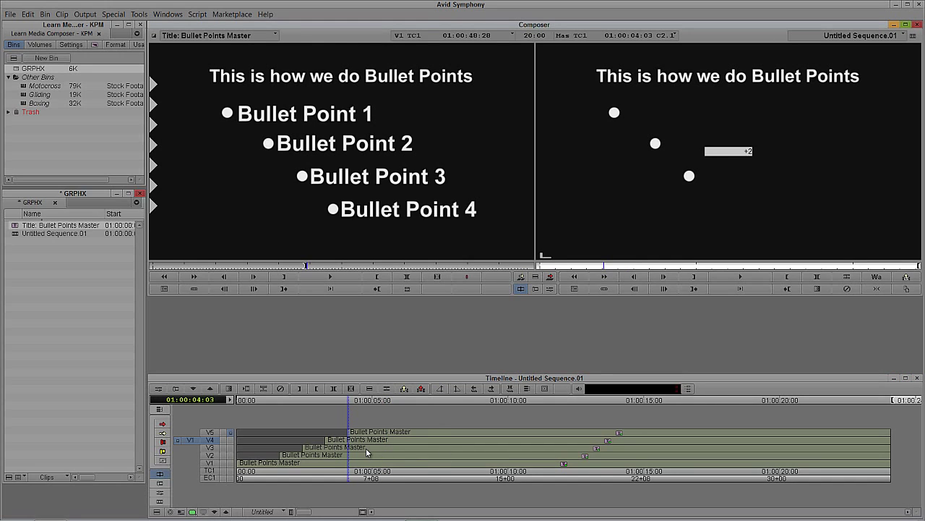
- Add four video tracks, V6 to V9, and patch the source title to V6 as the only enabled track
key(ctrl+y)
key(ctrl+y)
key(ctrl+y)
key(ctrl+y)
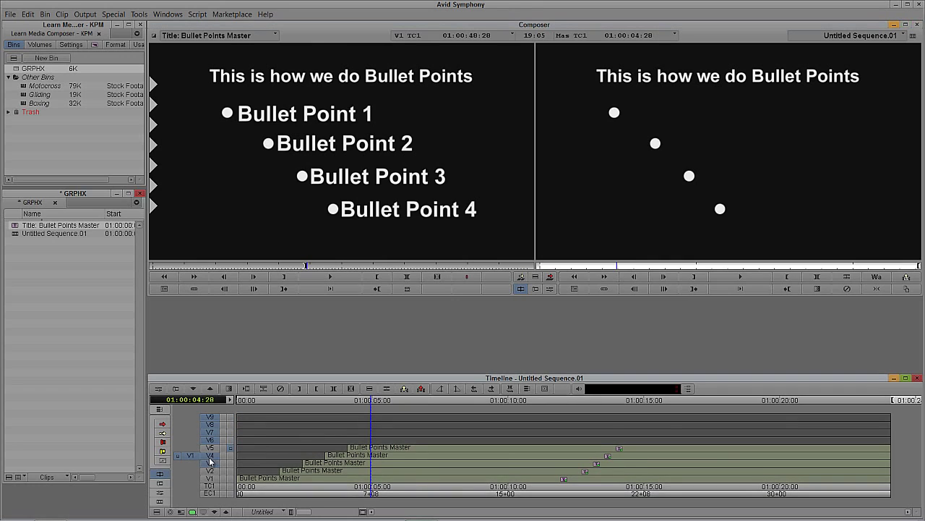
click(211, 454)
click(211, 448)
click(213, 442)
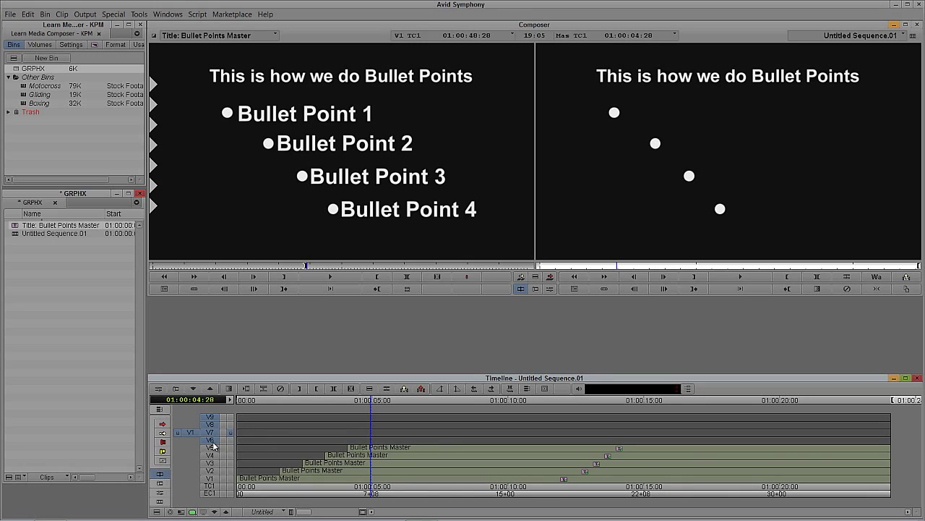
drag(213, 442, 219, 409)
click(212, 440)
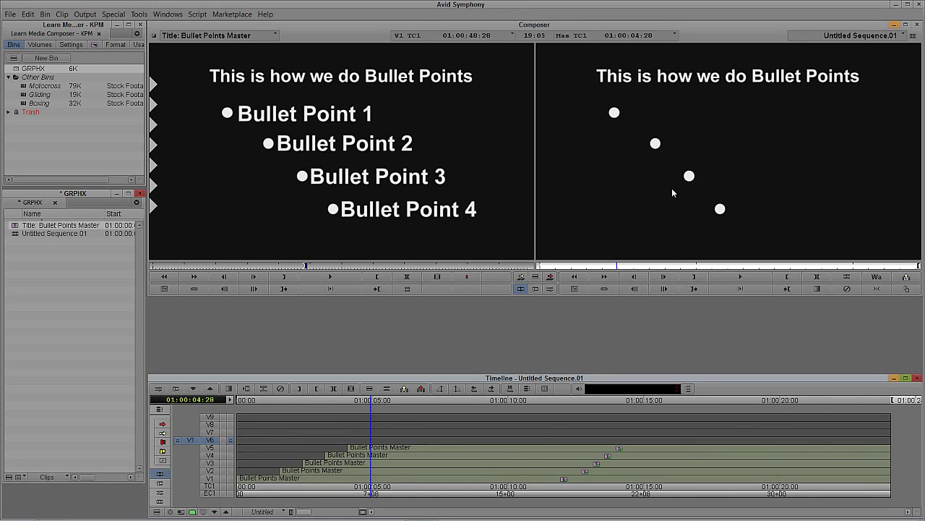
- Overwrite copies of the Bullet Points Master title onto V6, V7, V8 and V9 from 01:00:04:28 to the sequence's end
key(b)
drag(678, 445, 501, 446)
click(491, 389)
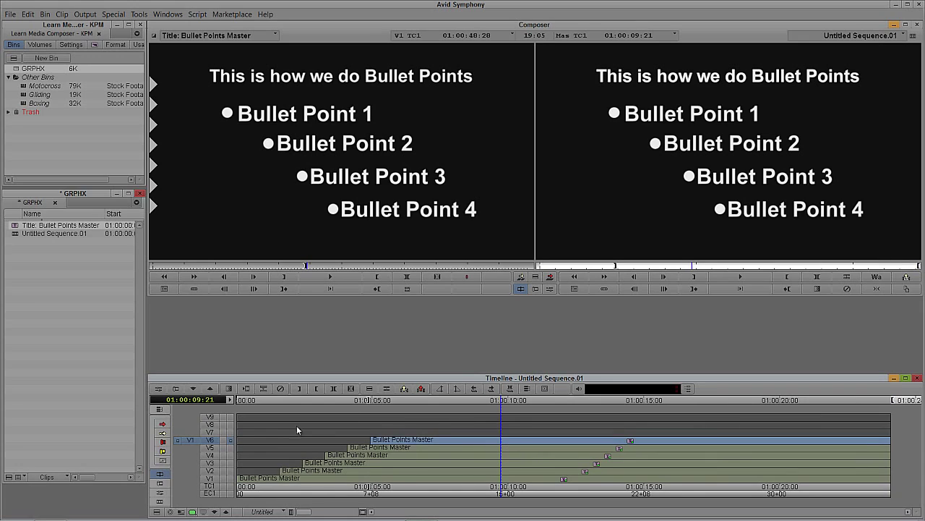
click(210, 431)
key(b)
click(408, 438)
click(211, 425)
click(212, 432)
key(b)
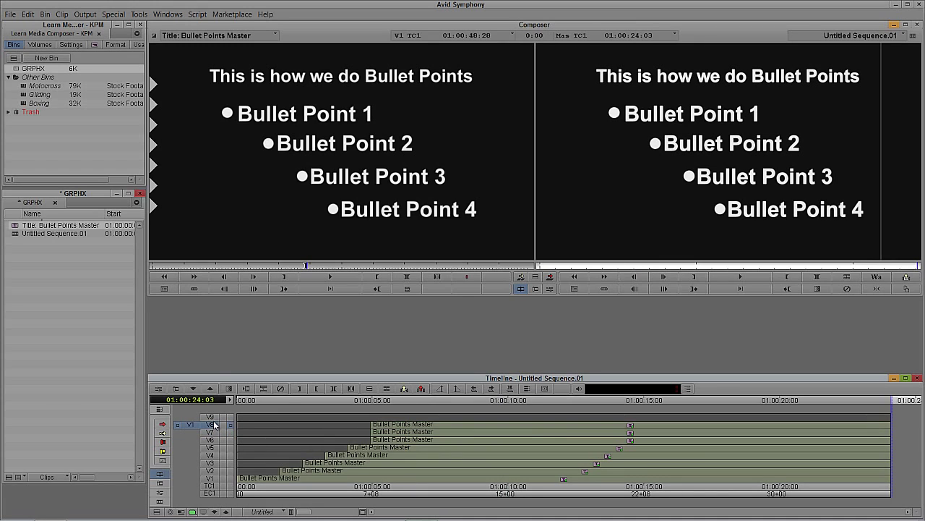
click(210, 418)
key(b)
- Promote the V6 title to a 3D title and crop it to just the "Bullet Point 1" text, leaving out the dot
click(419, 433)
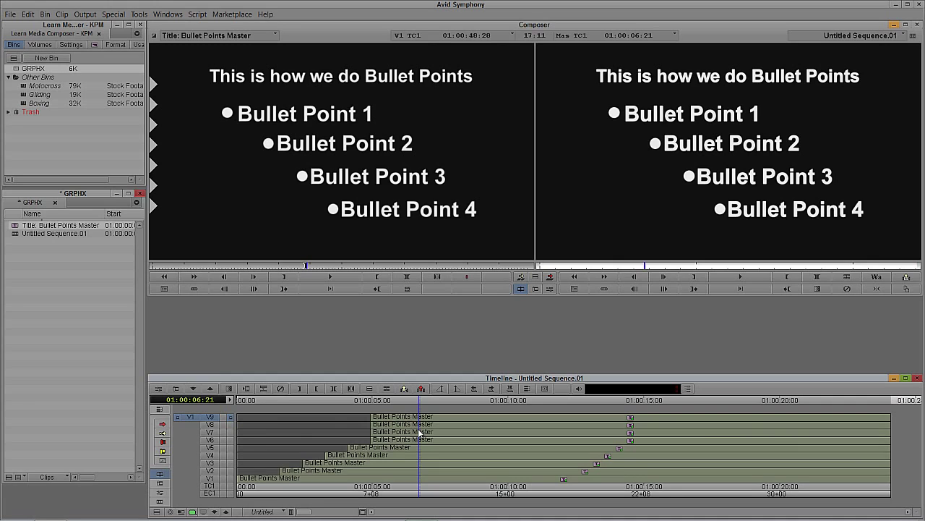
click(410, 440)
key(bracketright)
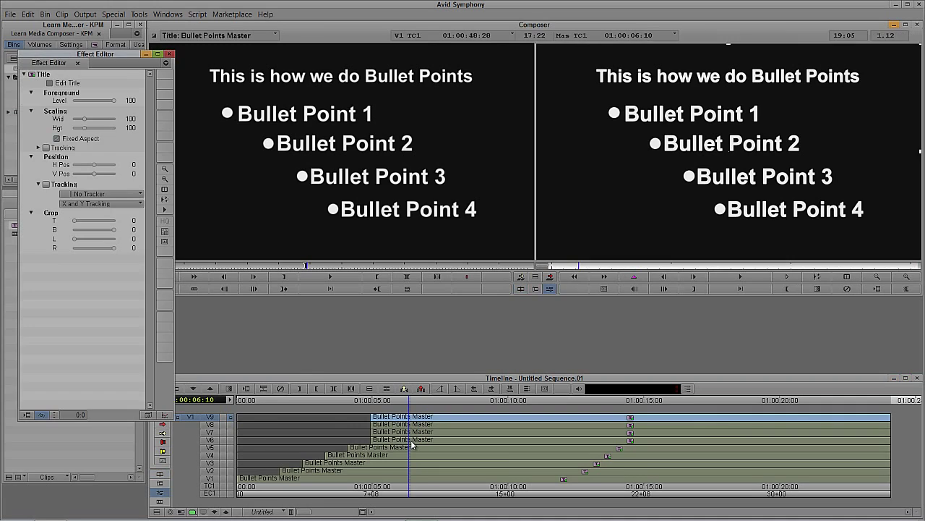
click(411, 440)
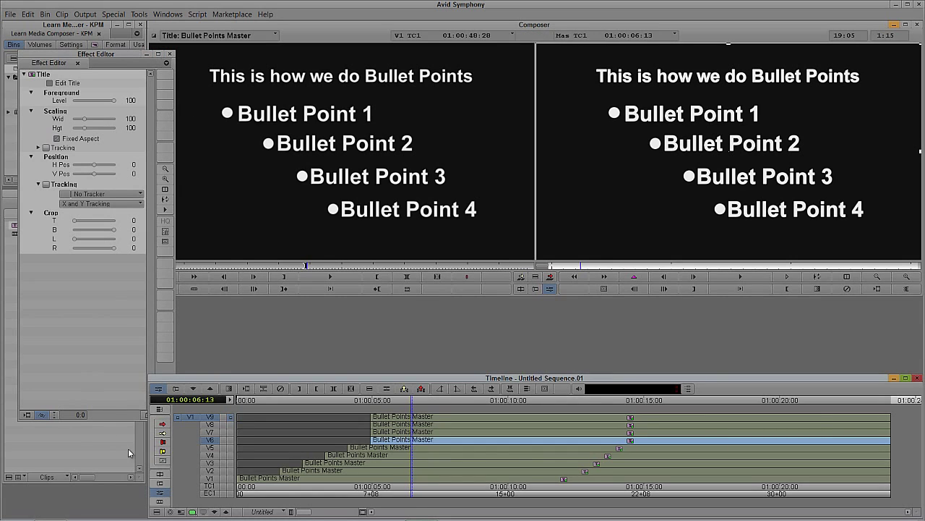
drag(121, 54, 106, 41)
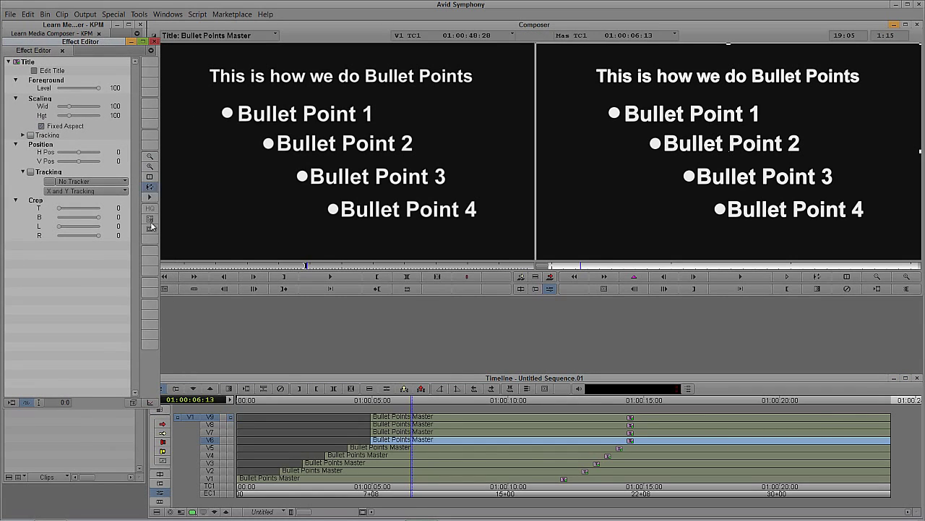
click(134, 404)
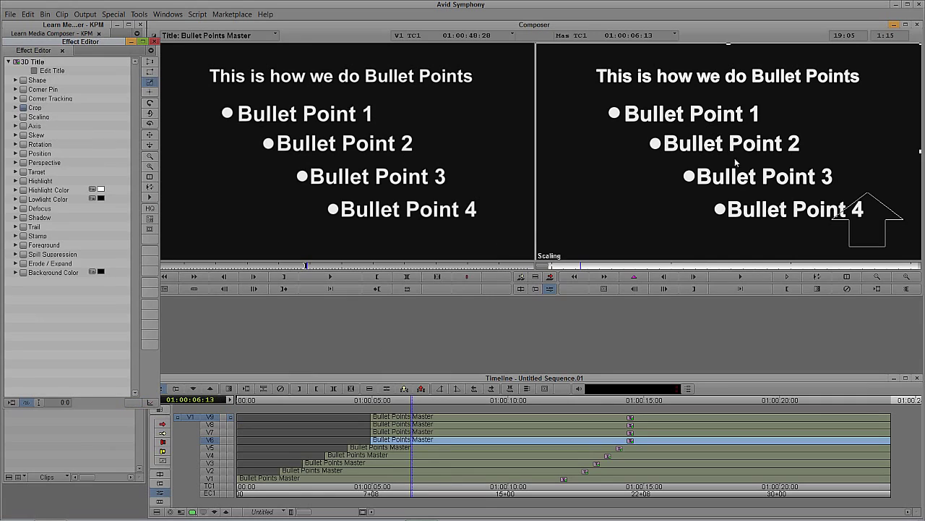
click(149, 73)
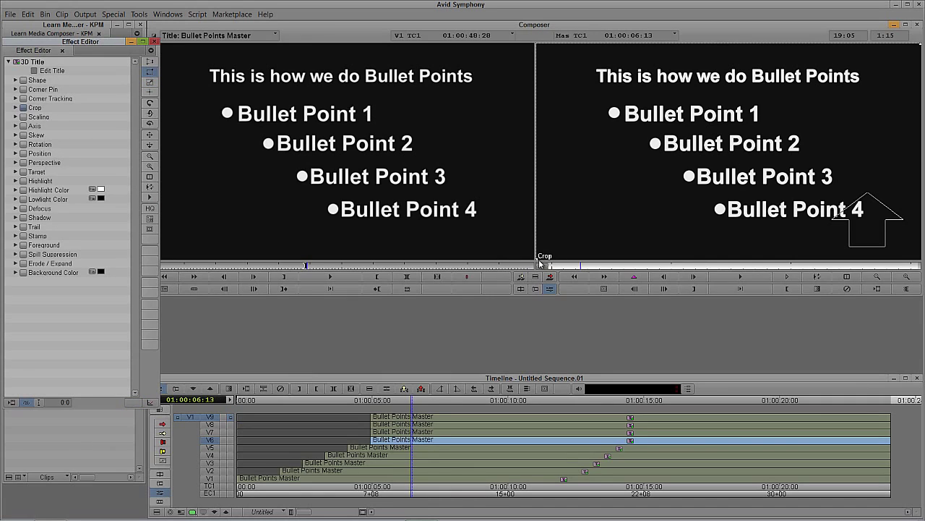
drag(537, 261, 622, 124)
drag(919, 47, 769, 101)
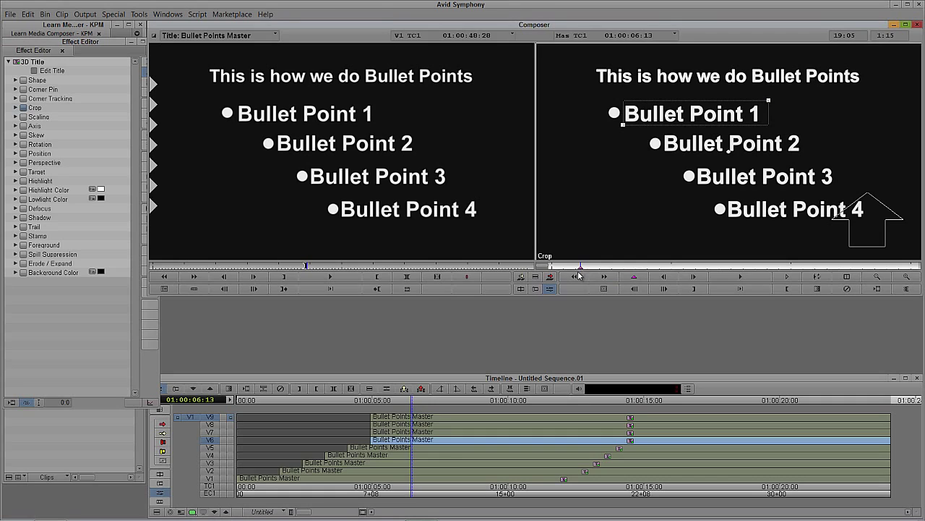
- Promote the V7 title to a 3D title and crop it to just the "Bullet Point 2" text, leaving out the dot
click(394, 432)
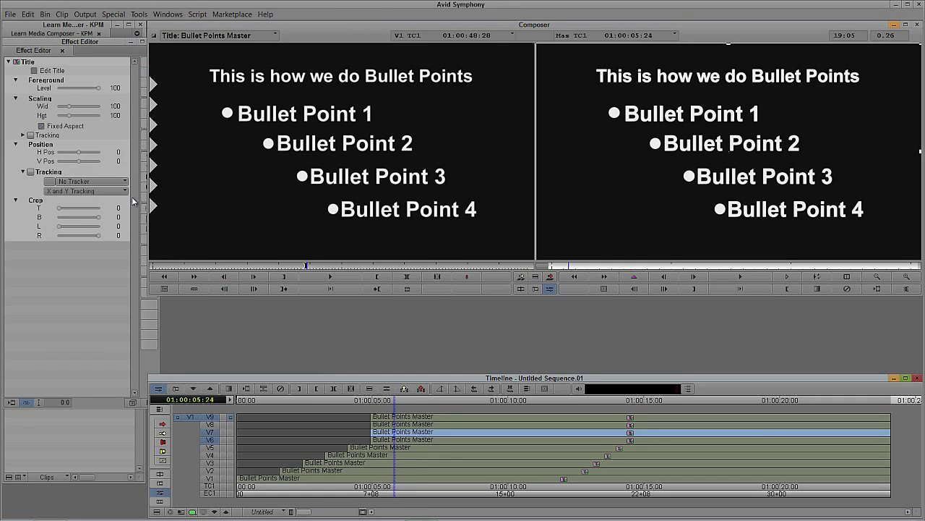
click(92, 277)
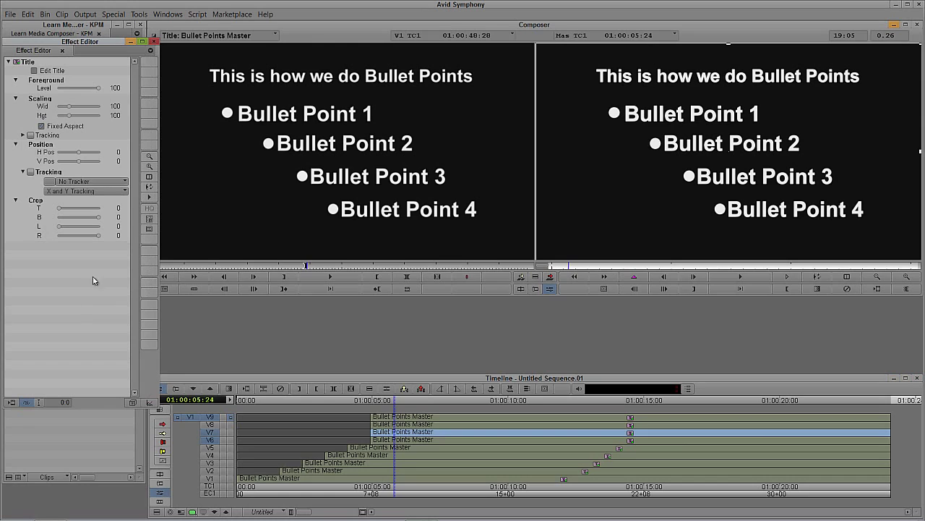
click(127, 403)
click(149, 75)
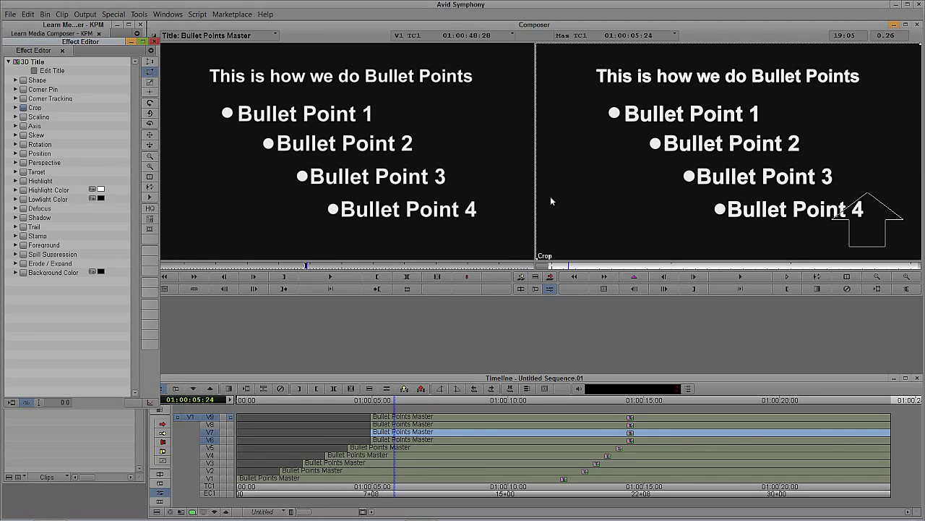
drag(537, 258, 662, 159)
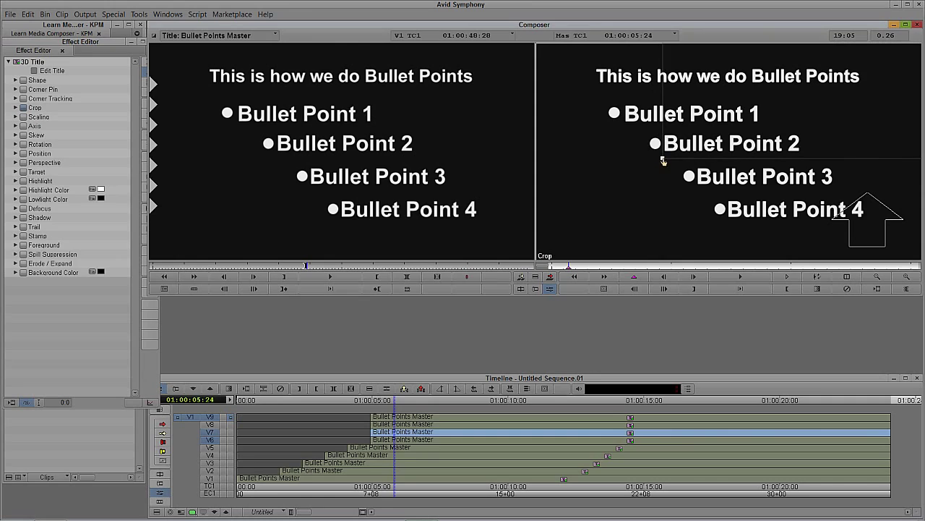
drag(922, 47, 814, 133)
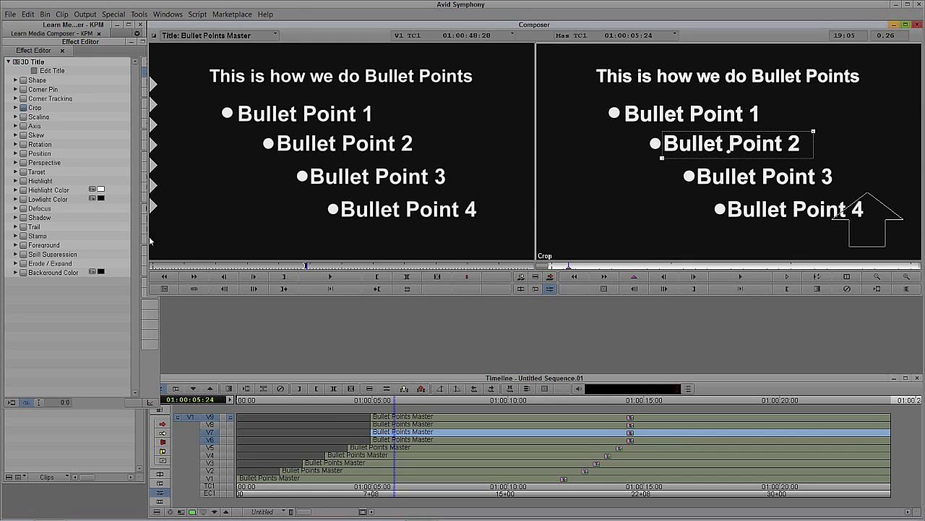
- Promote the V8 title to a 3D title and crop it to just the "Bullet Point 3" text, leaving out the dot
click(400, 425)
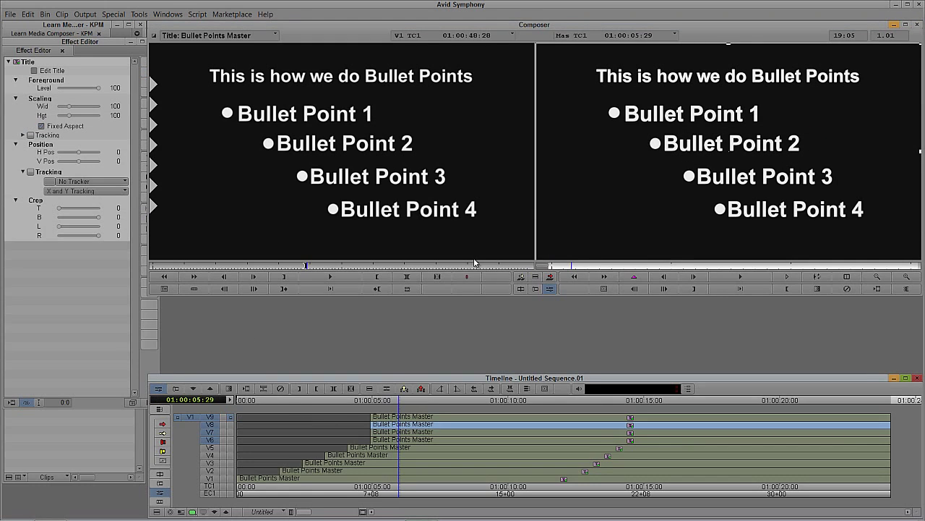
click(132, 402)
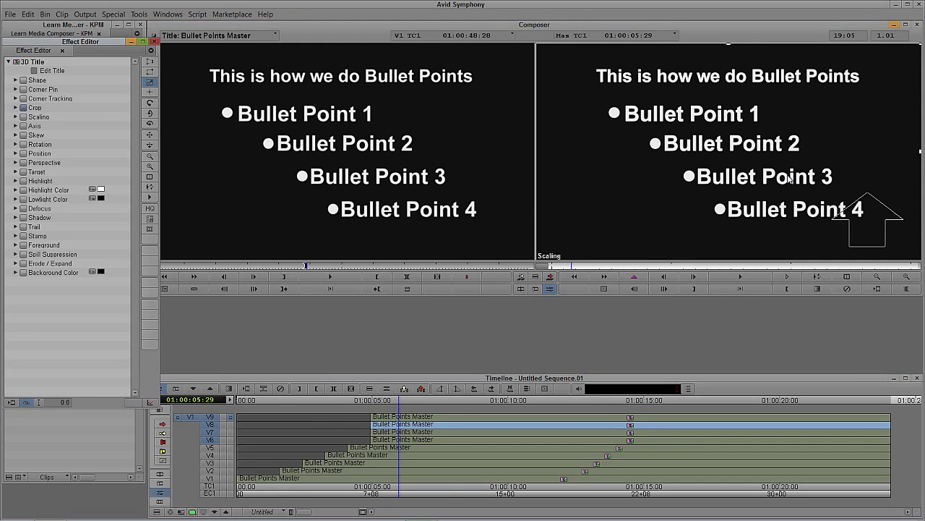
click(150, 72)
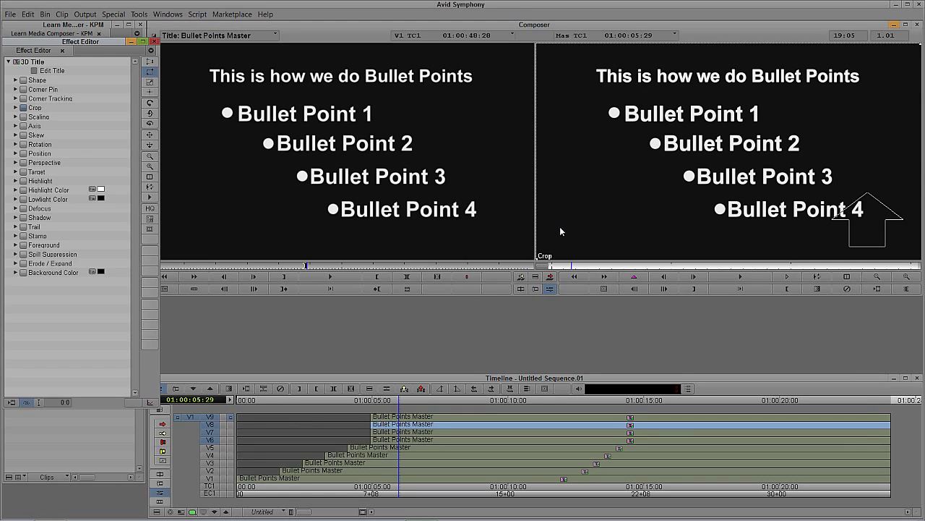
drag(537, 261, 698, 194)
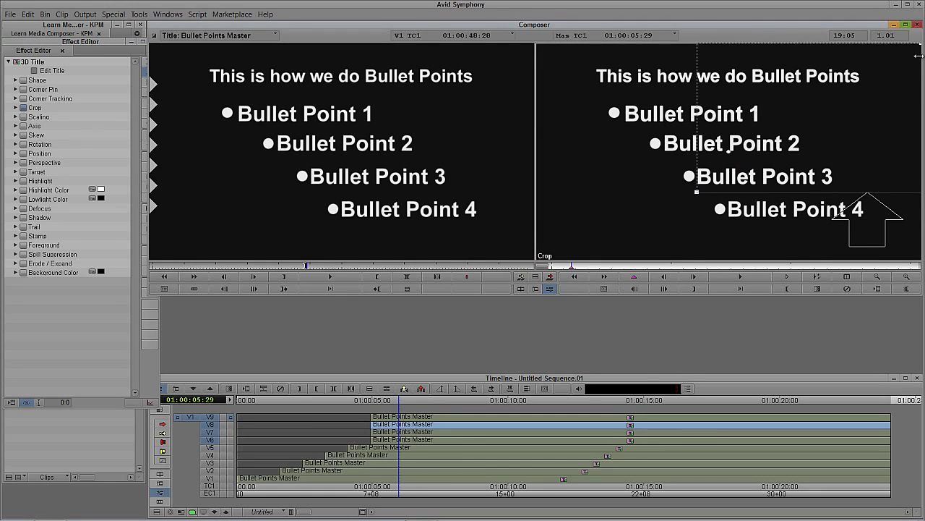
drag(920, 46, 837, 162)
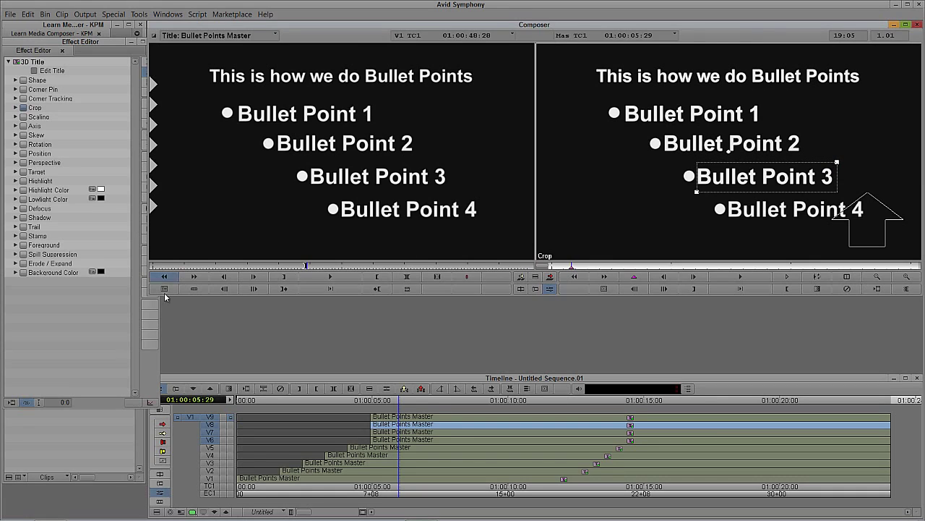
- Promote the V9 title to a 3D title and crop it to just the "Bullet Point 4" text, leaving out the dot
click(396, 417)
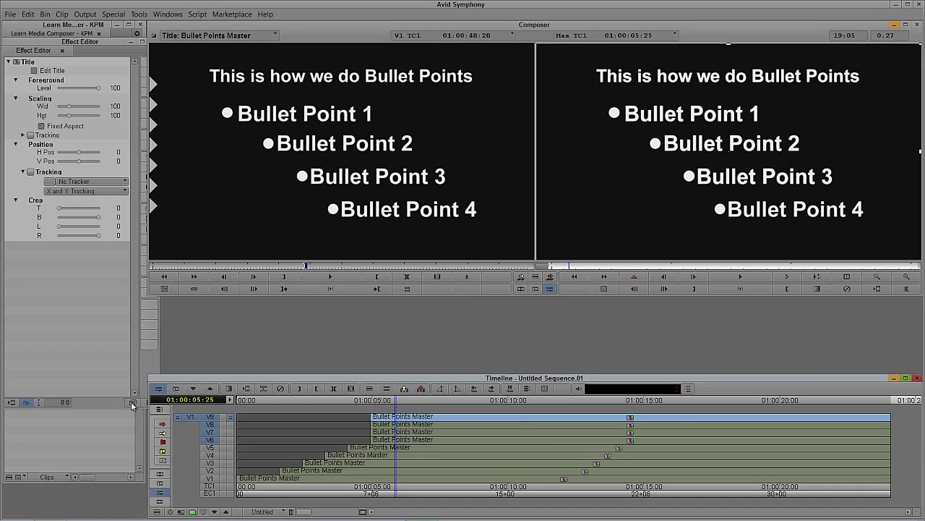
click(150, 72)
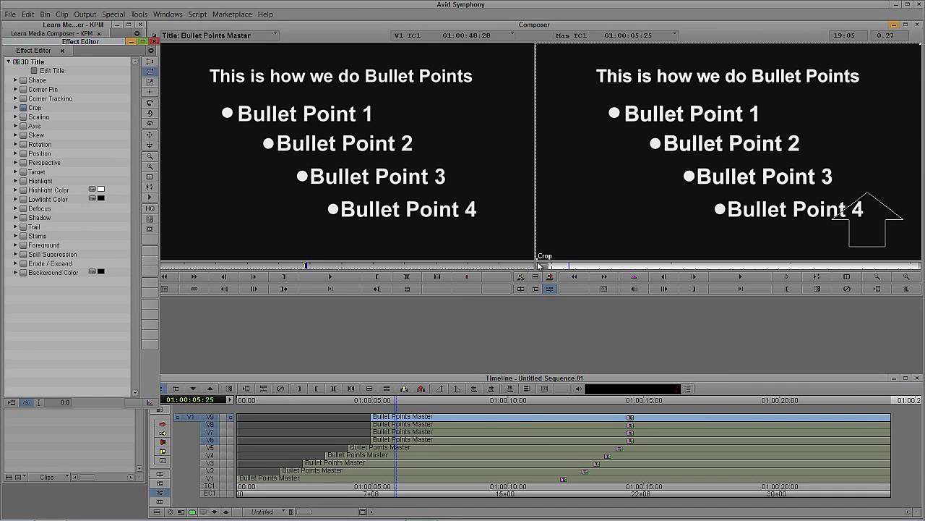
drag(538, 261, 728, 227)
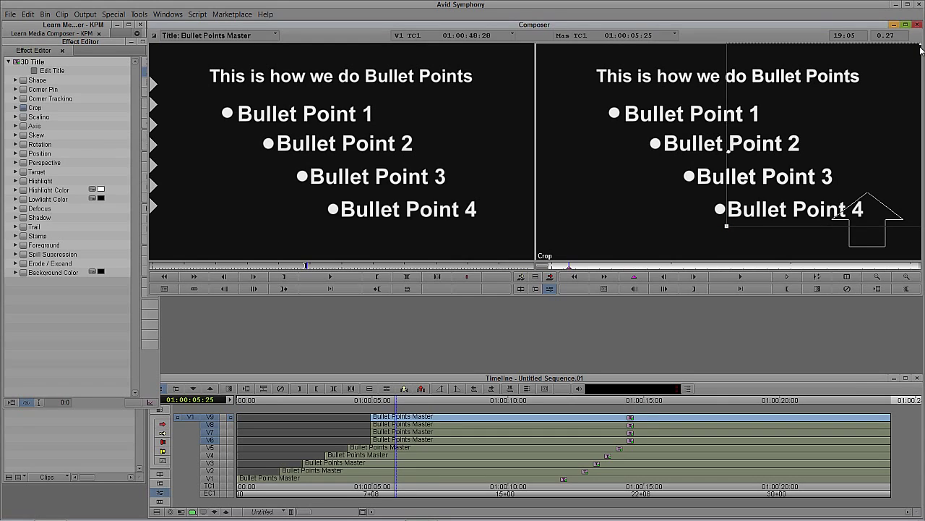
drag(920, 48, 866, 195)
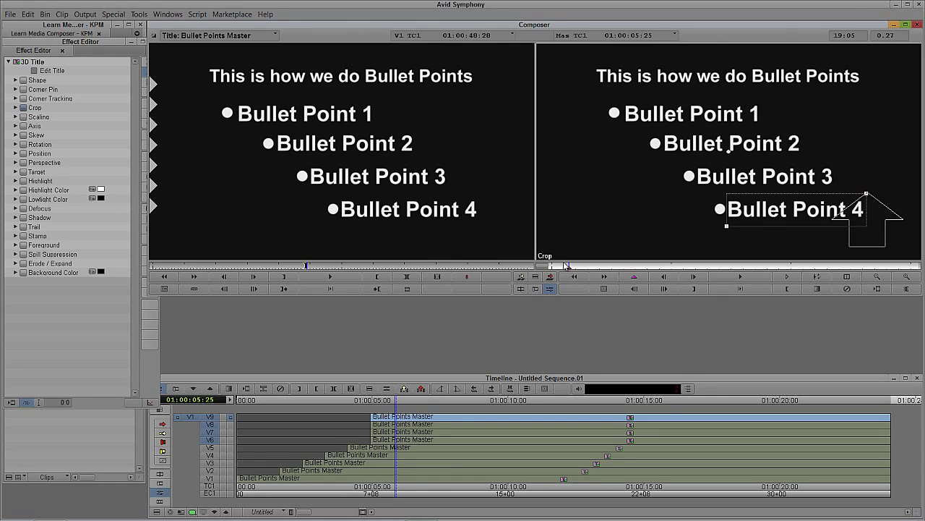
- Delete the stray keyframes left by cropping the V8 and V7 titles
click(433, 425)
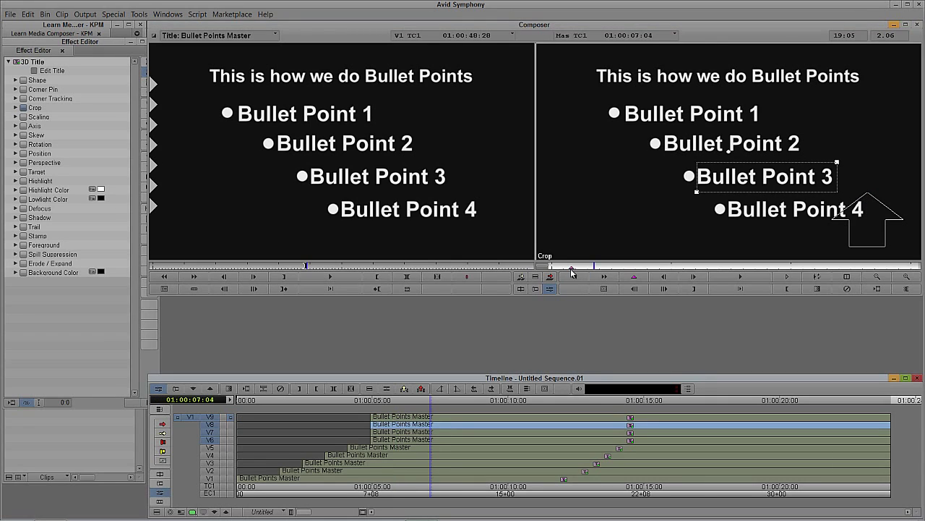
click(571, 268)
click(433, 433)
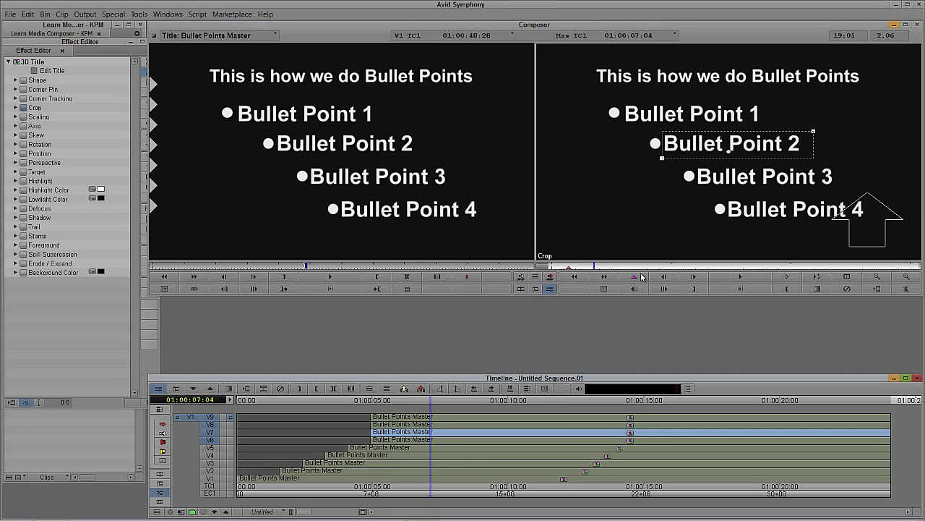
click(569, 268)
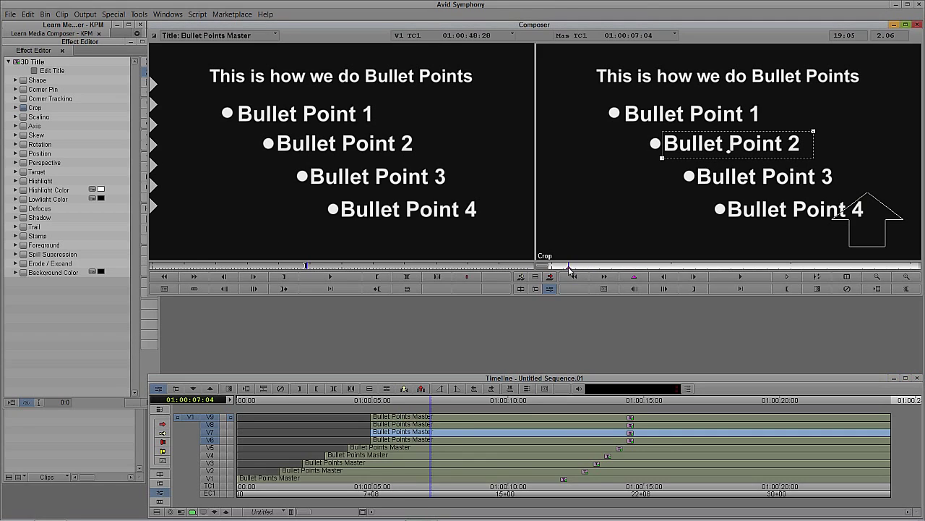
- Add keyframes to the V6 title at its first frame and 25 frames in, at 01:00:05:23
click(405, 440)
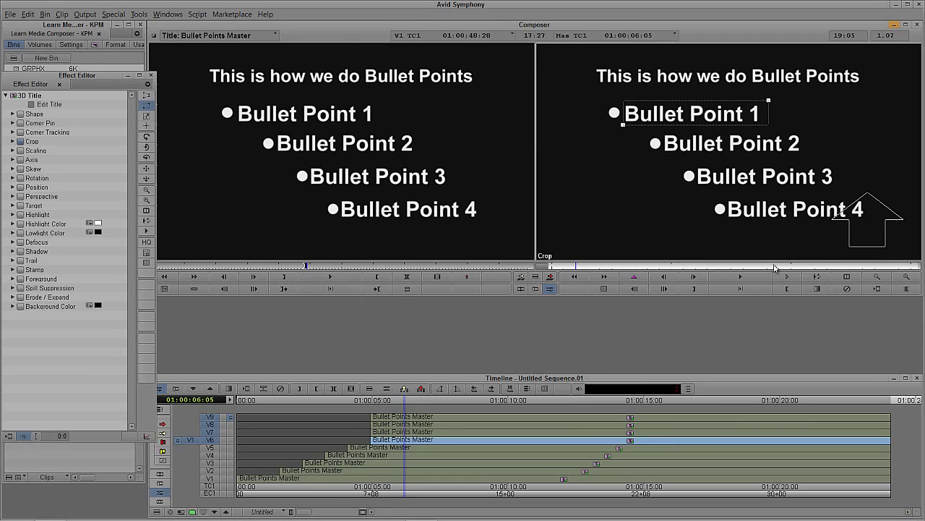
click(563, 269)
drag(563, 269, 551, 267)
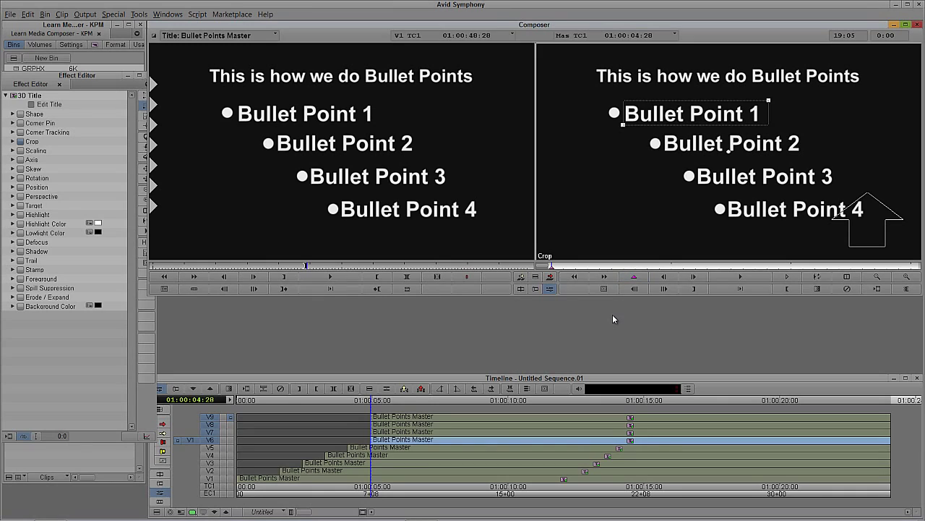
text(+24)
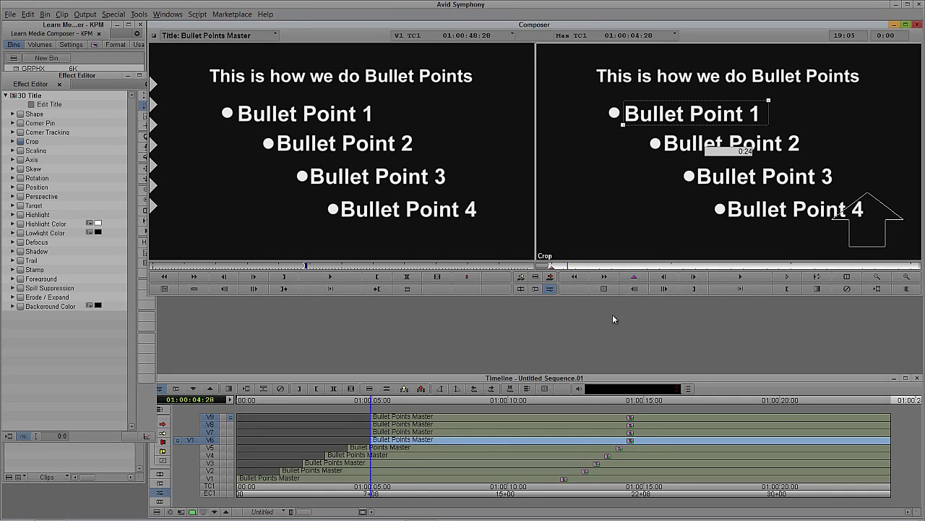
key(Return)
click(632, 277)
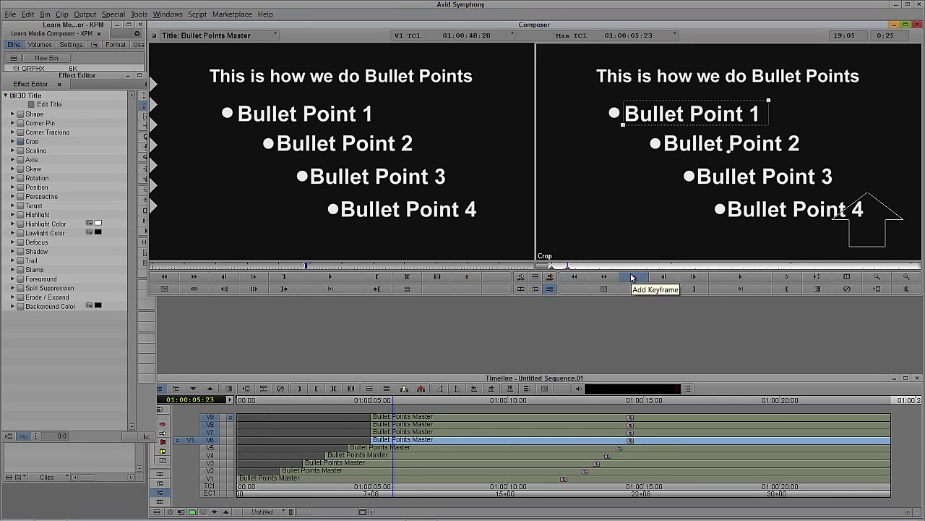
- At the V6 title's first keyframe, set Position X to about 850 so Bullet Point 1 starts off the frame's right side
click(550, 269)
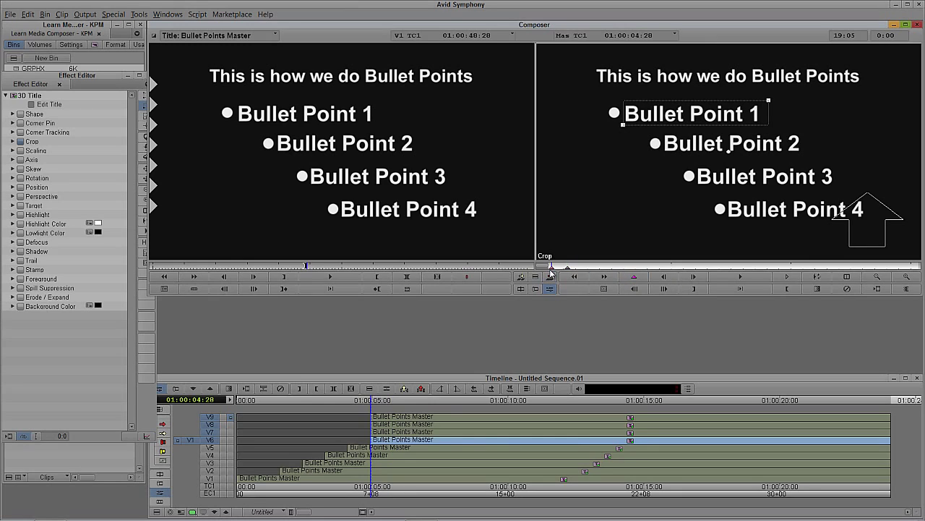
click(93, 78)
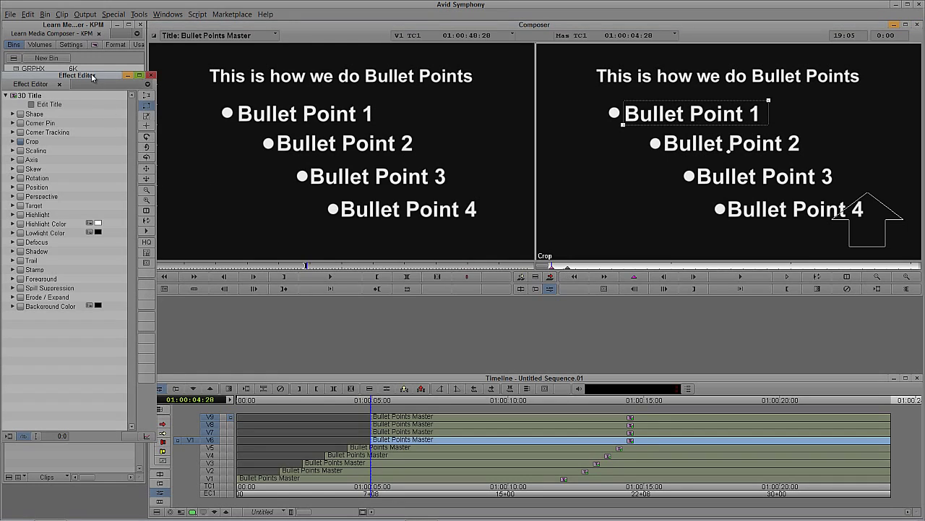
click(19, 188)
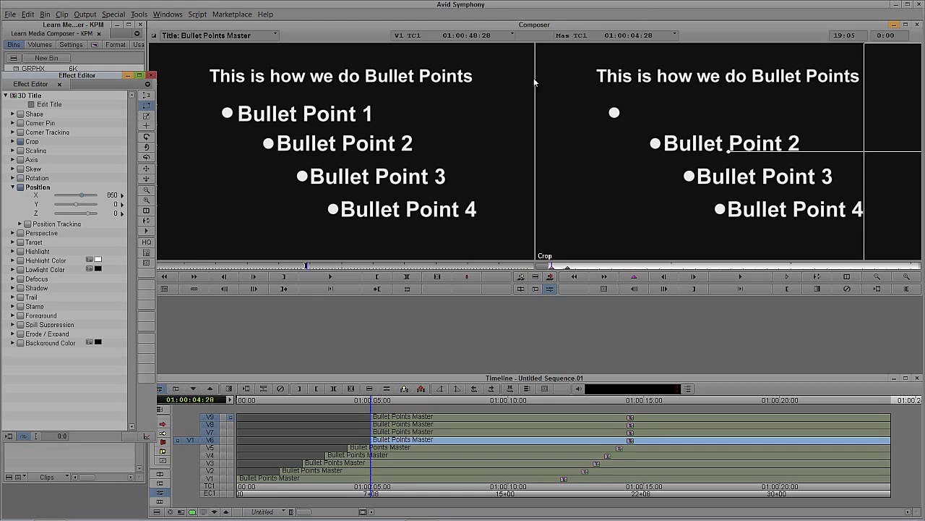
- Add keyframes to the V7 title at its first frame and 25 frames in, at 01:00:05:23
click(391, 431)
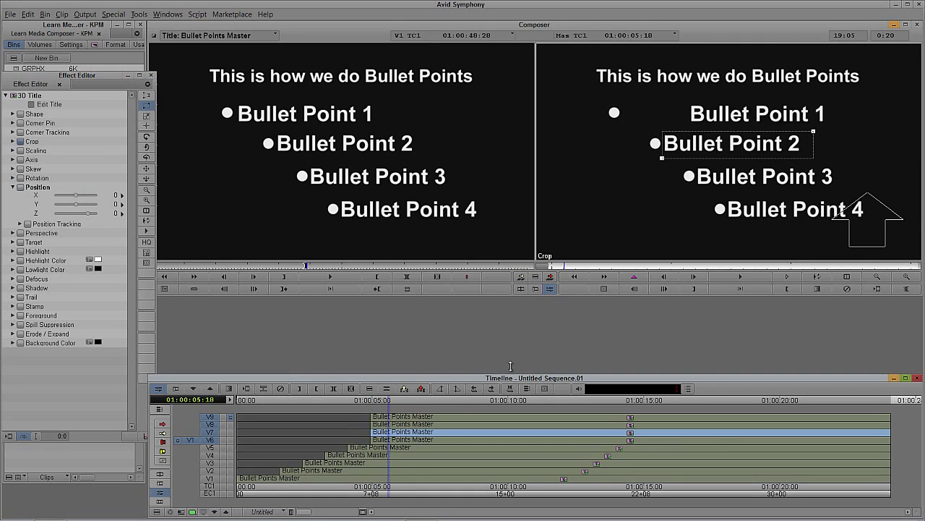
click(570, 275)
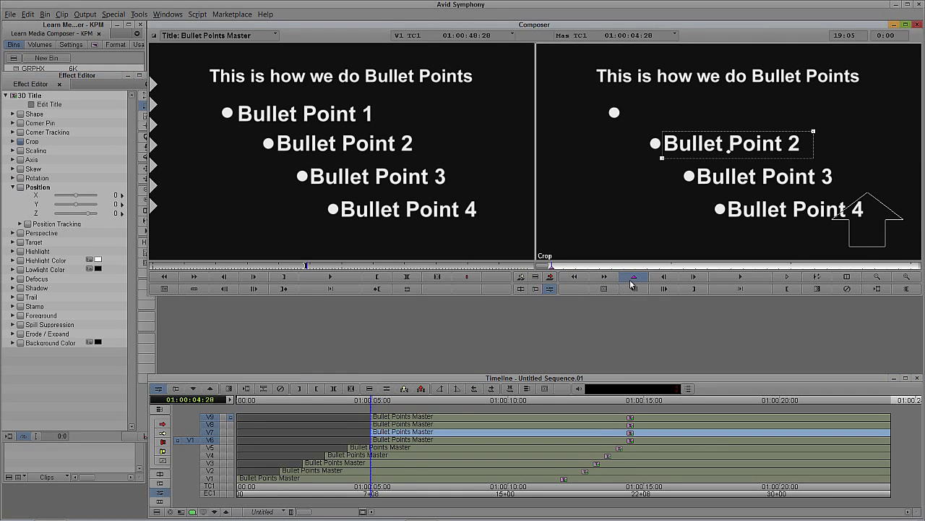
click(634, 278)
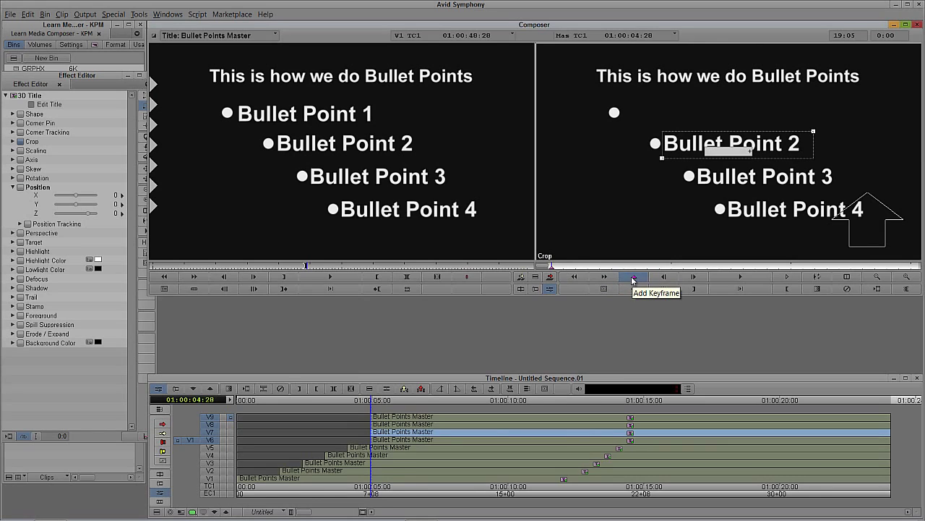
click(633, 279)
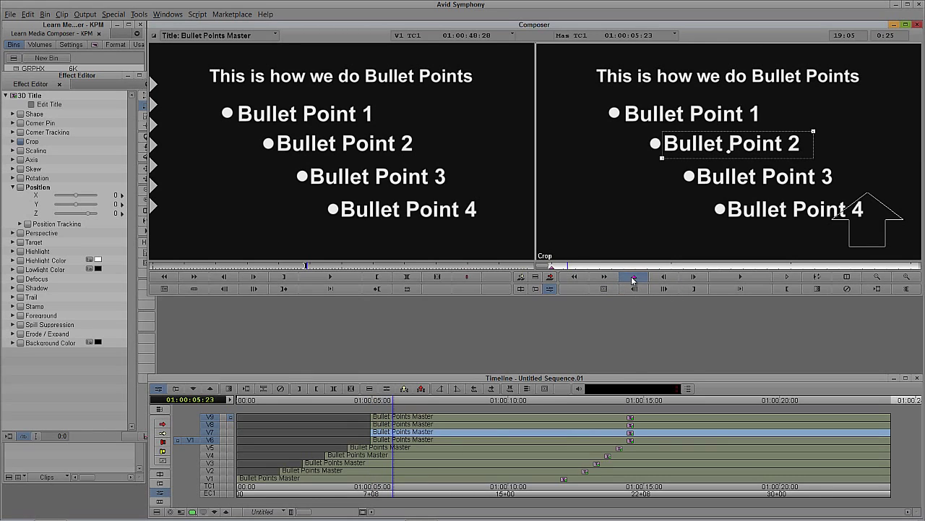
- At the V7 title's first keyframe, set Position X to 850 so Bullet Point 2 starts off the frame's right side
click(551, 266)
click(20, 187)
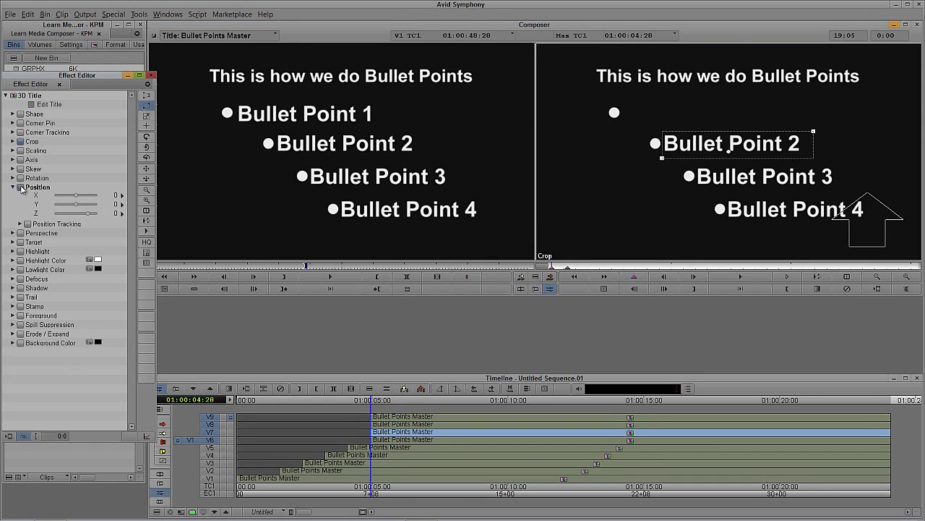
click(76, 200)
text(850)
key(Return)
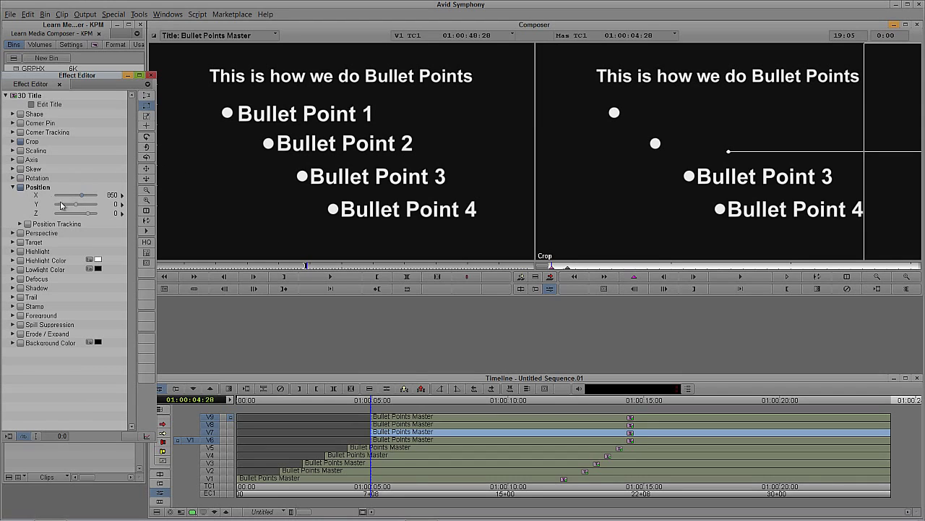
- Add keyframes to the V8 title at its first frame and 25 frames in, at 01:00:05:23
click(389, 425)
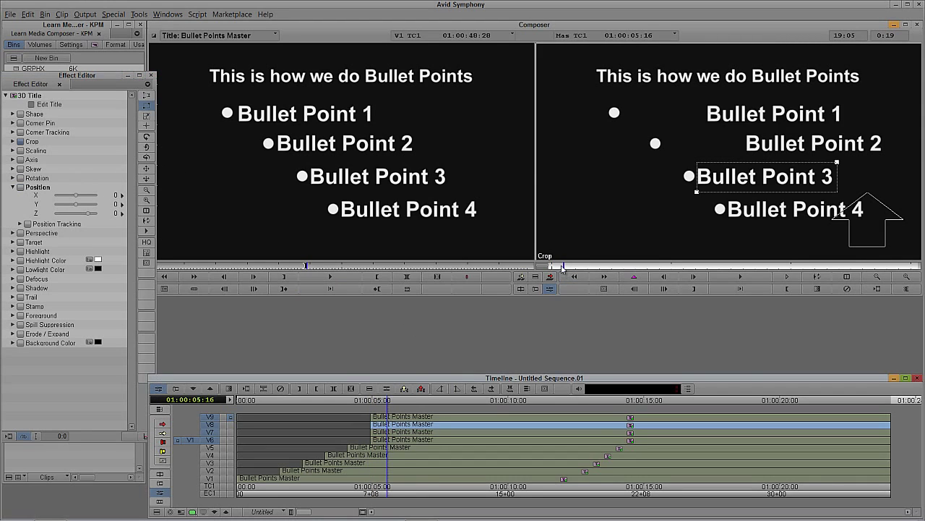
text(+25)
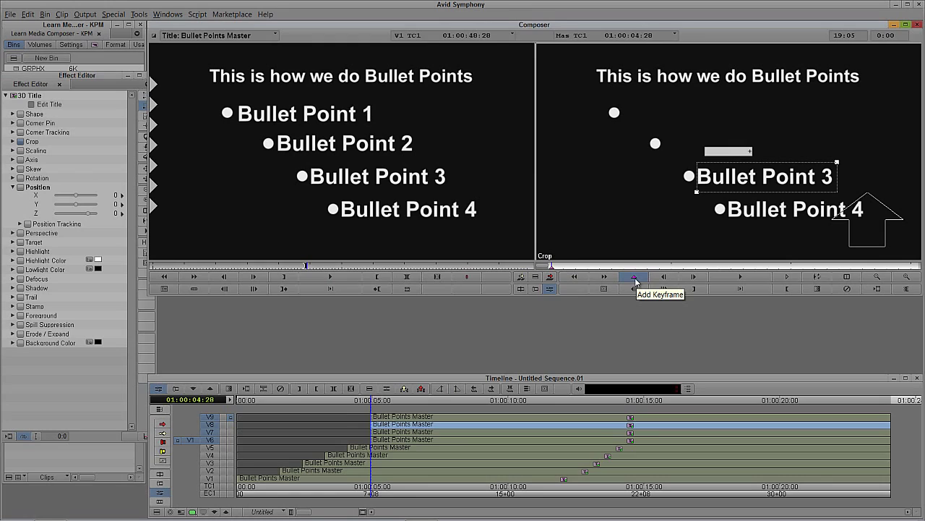
key(Return)
click(635, 279)
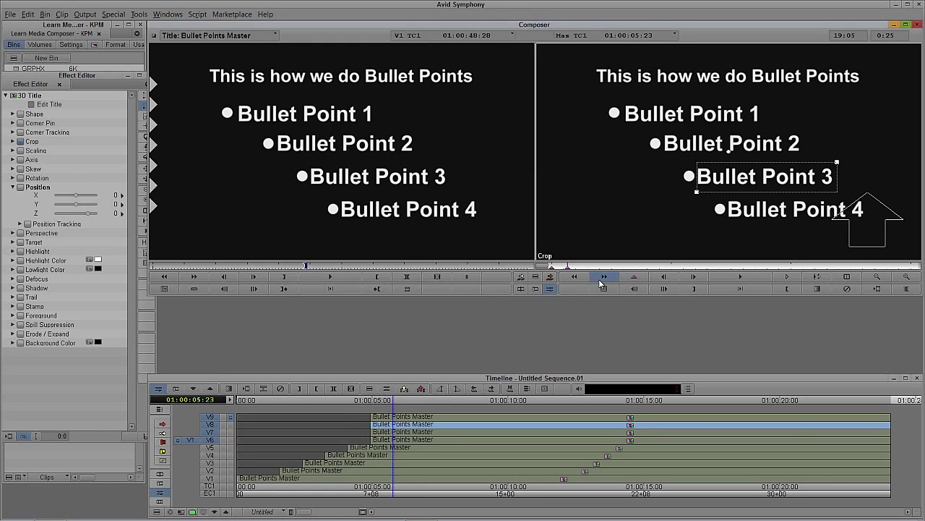
- At the V8 title's first keyframe, set Position X to 850 so Bullet Point 3 starts off the frame's right side
click(552, 267)
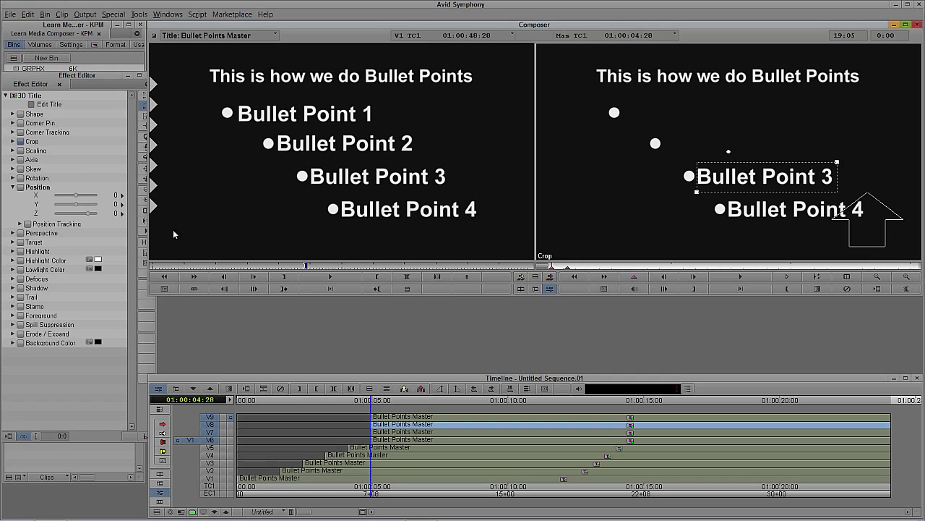
click(21, 187)
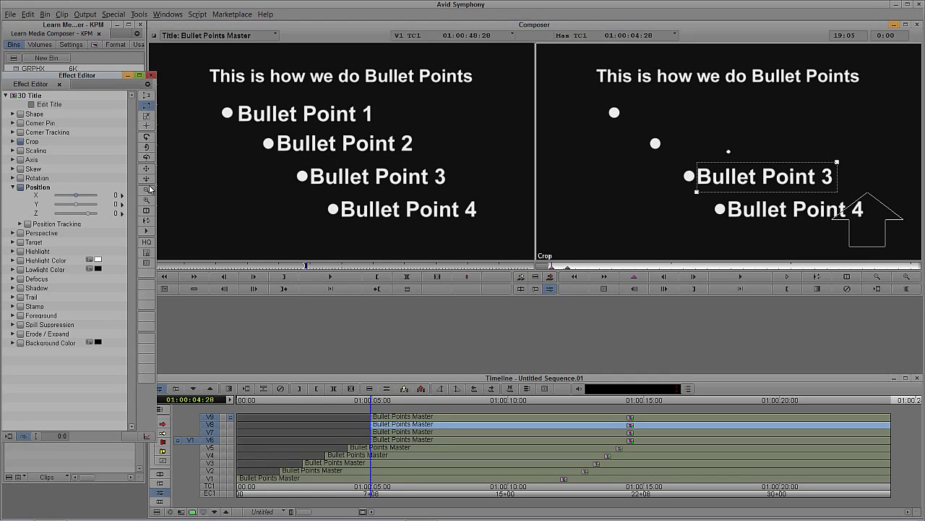
text(850)
key(Return)
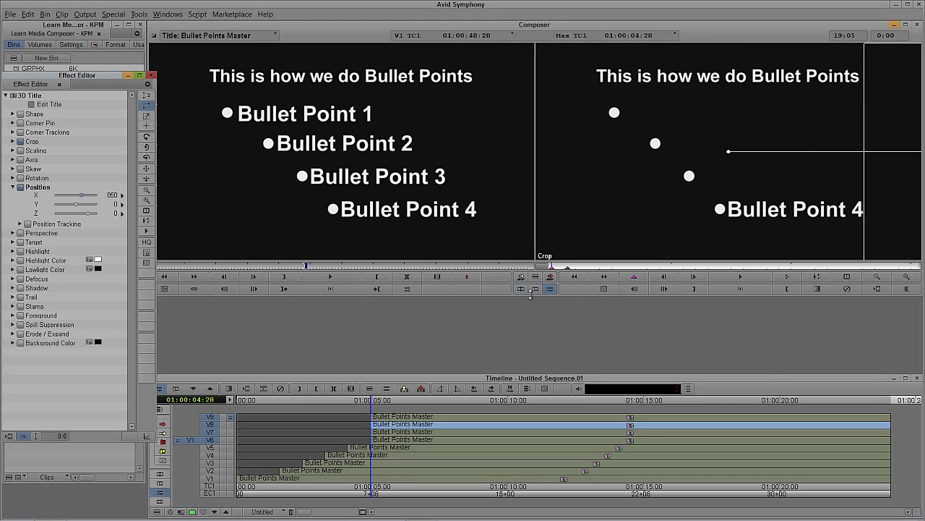
- Add keyframes to the V9 title at its first frame and 25 frames in
click(396, 417)
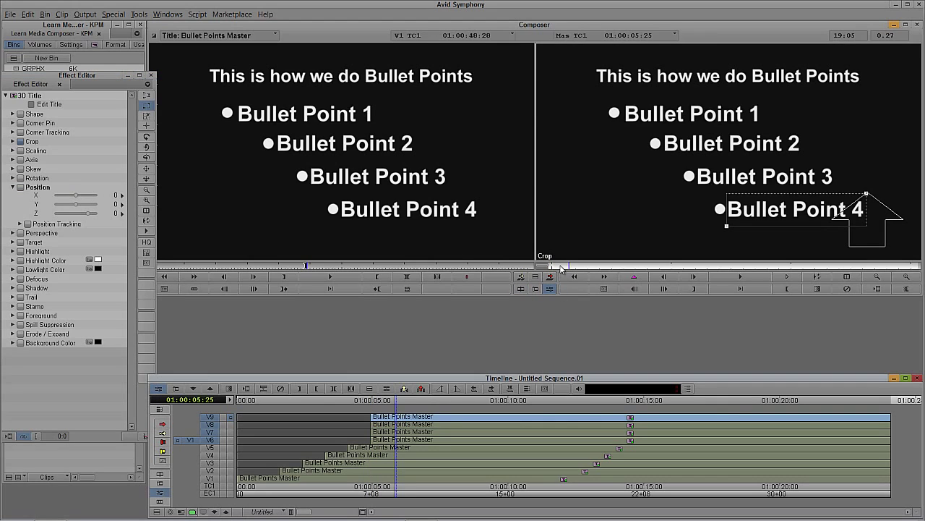
click(634, 281)
text(+25)
key(Return)
- At the V9 title's first keyframe, set Position X to 850 so Bullet Point 4 starts off the frame's right side
click(574, 276)
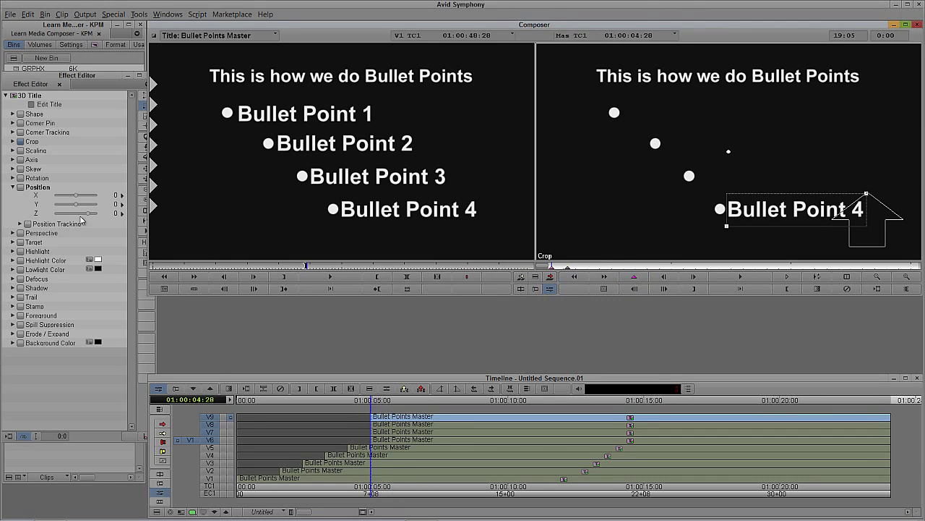
click(55, 191)
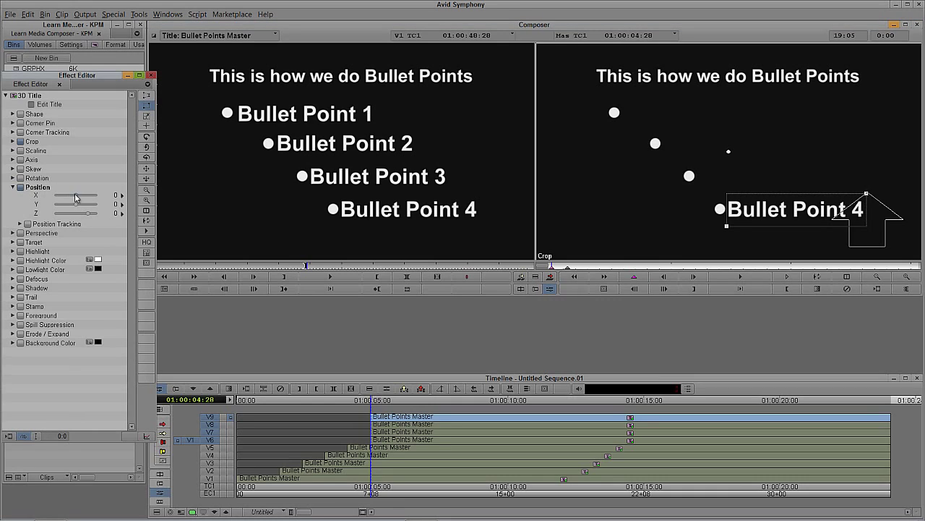
text(850)
key(Return)
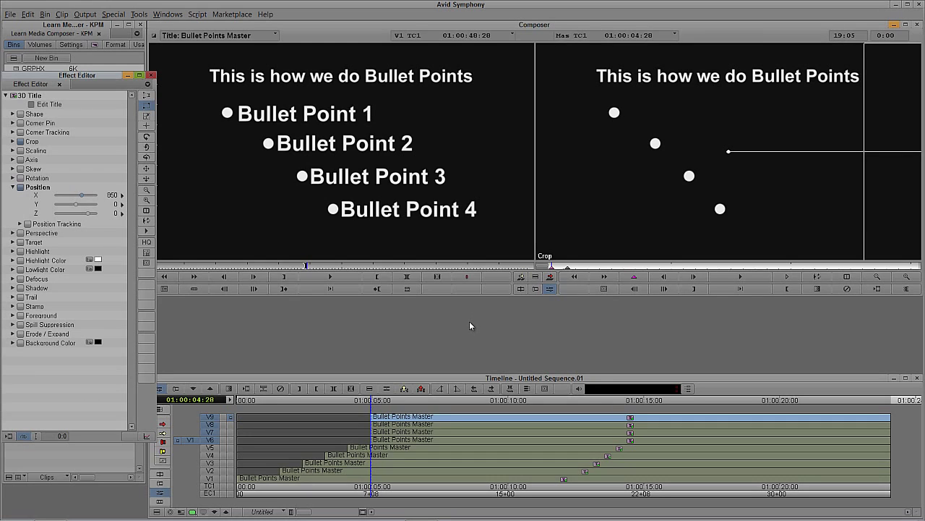
- Leave effect editing and shift the V7, V8 and V9 titles together 25 frames forward to start at 01:00:05:23
key(y)
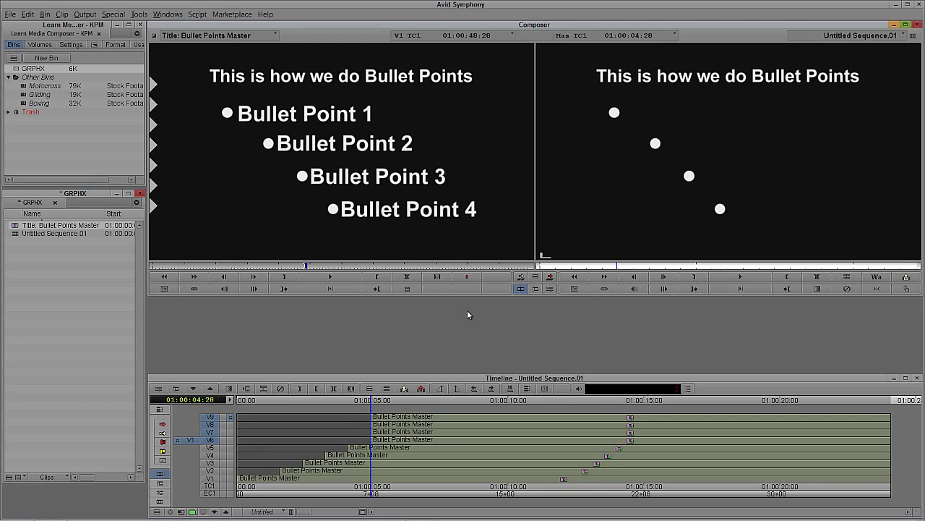
key(space)
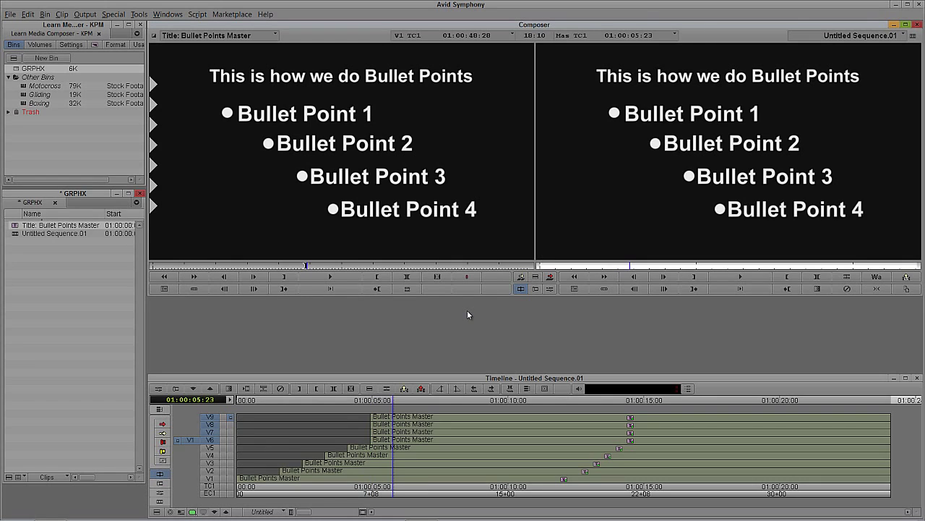
click(162, 423)
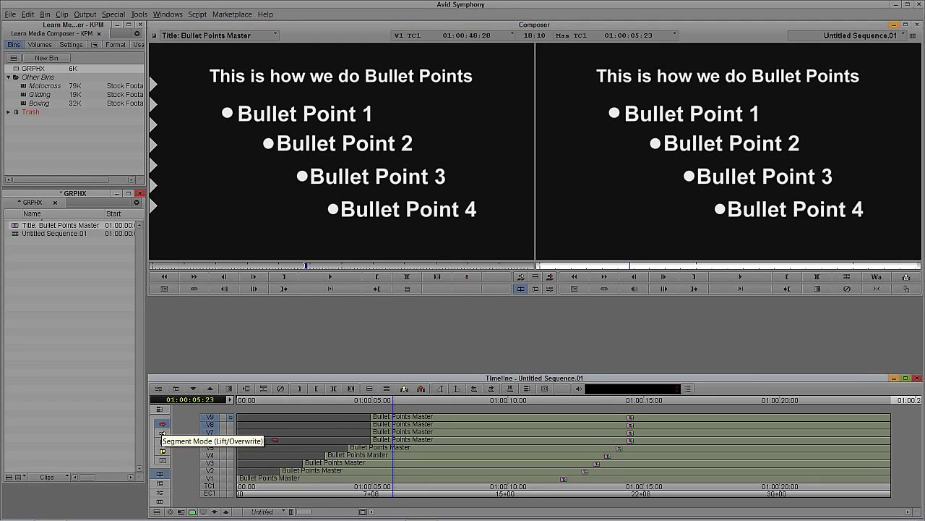
click(398, 438)
shift+click(398, 431)
shift+click(398, 423)
shift+click(398, 417)
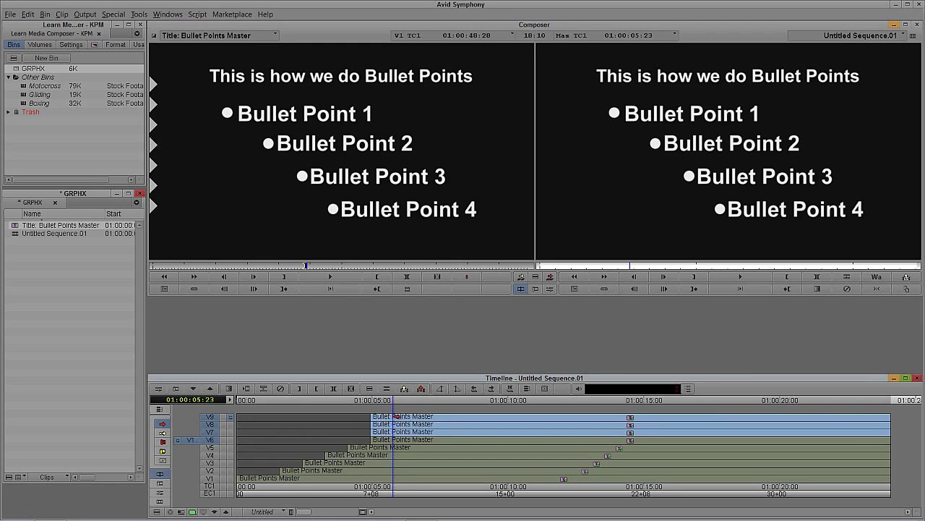
drag(383, 433, 417, 432)
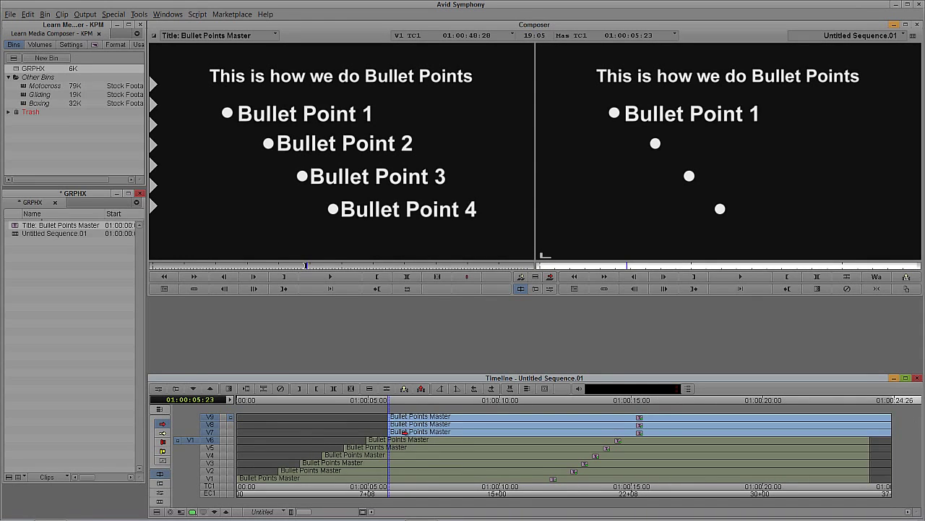
- Shift the V8 and V9 titles another 25 frames forward to start at 01:00:06:18, leaving V7 in place
shift+click(405, 433)
key(space)
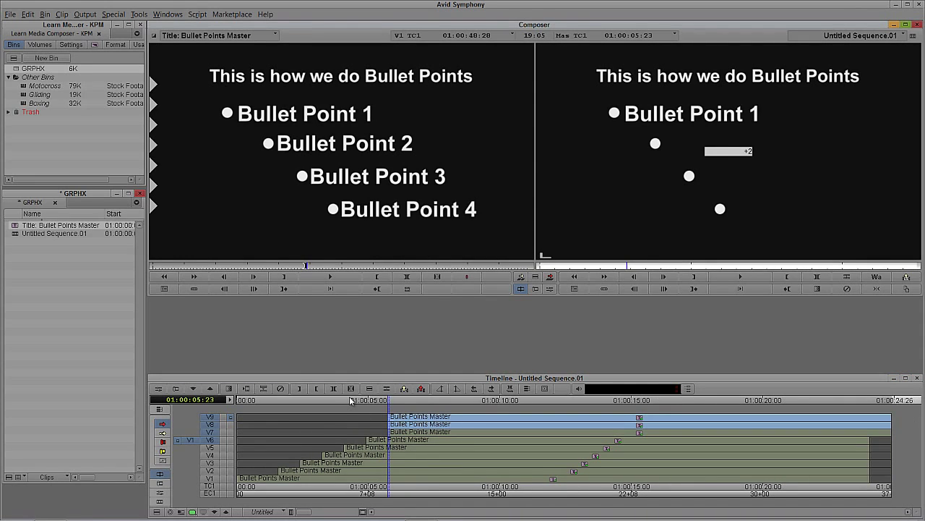
click(409, 423)
click(413, 425)
drag(402, 424, 430, 423)
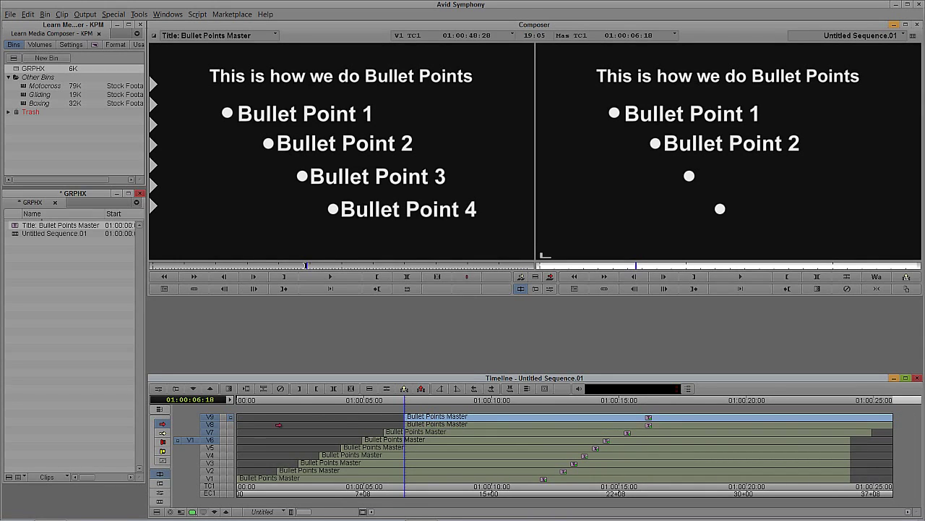
- Shift only the V9 title another 25 frames forward to start at 01:00:07:13, and leave segment mode
text(+25)
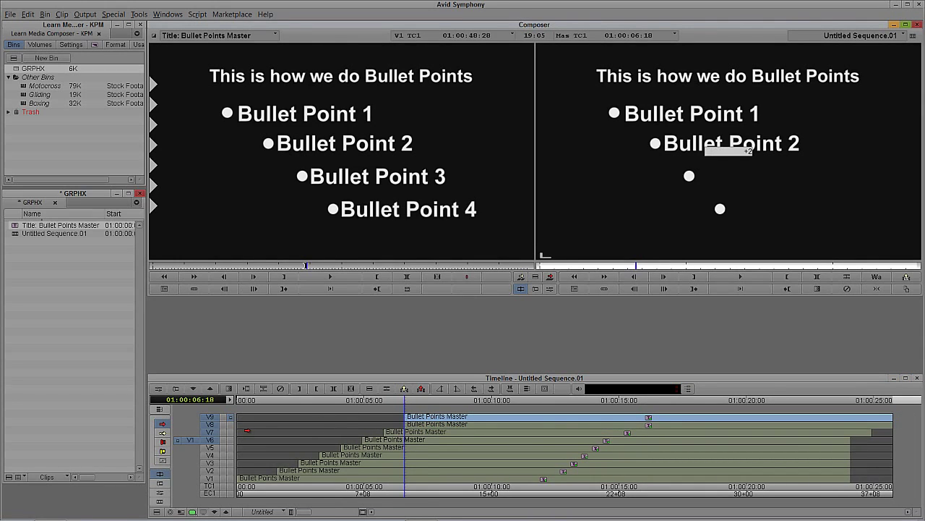
key(Return)
click(418, 417)
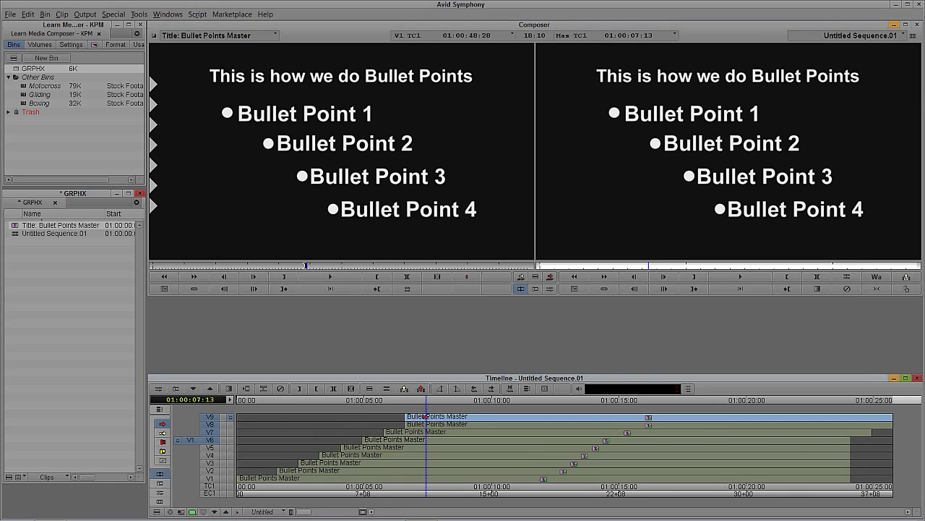
drag(438, 417, 439, 417)
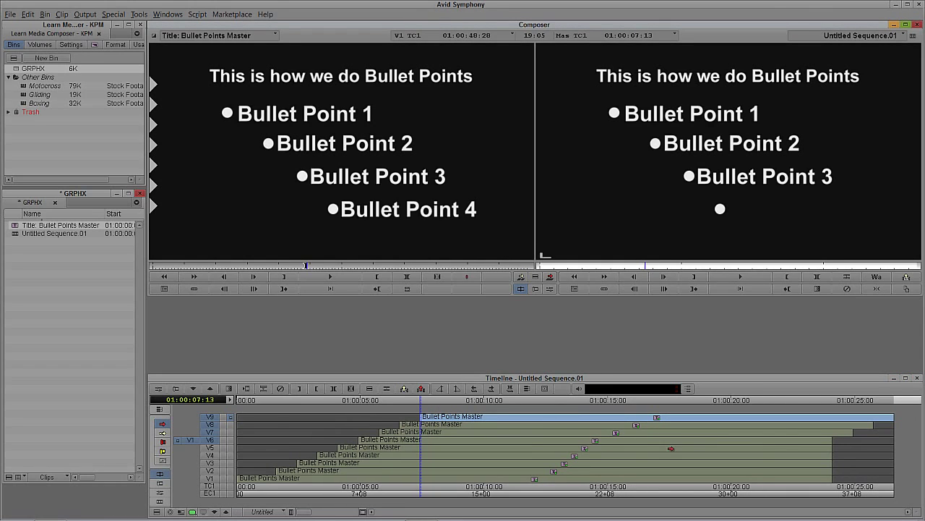
click(162, 423)
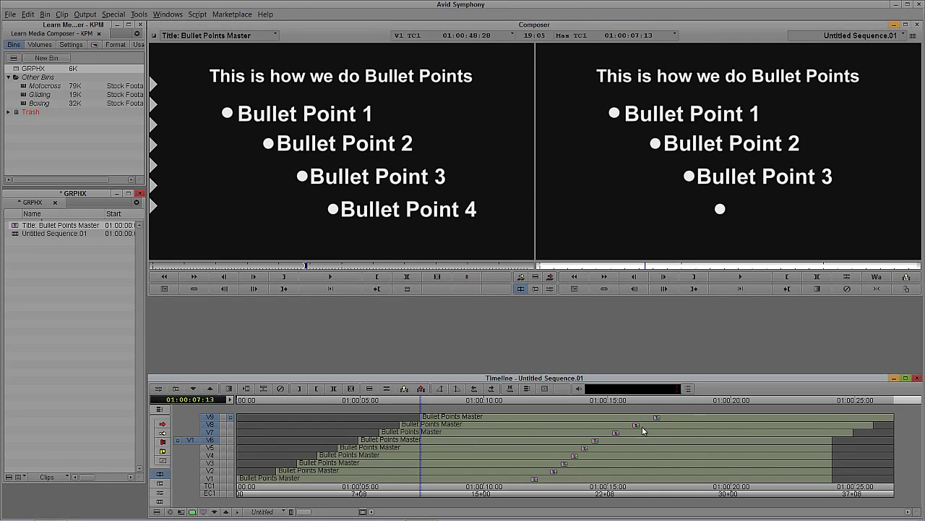
- Mark the span from the end of the V1–V6 titles to the sequence's end and extract it so all titles end together
drag(617, 428, 754, 427)
key(i)
click(910, 438)
key(o)
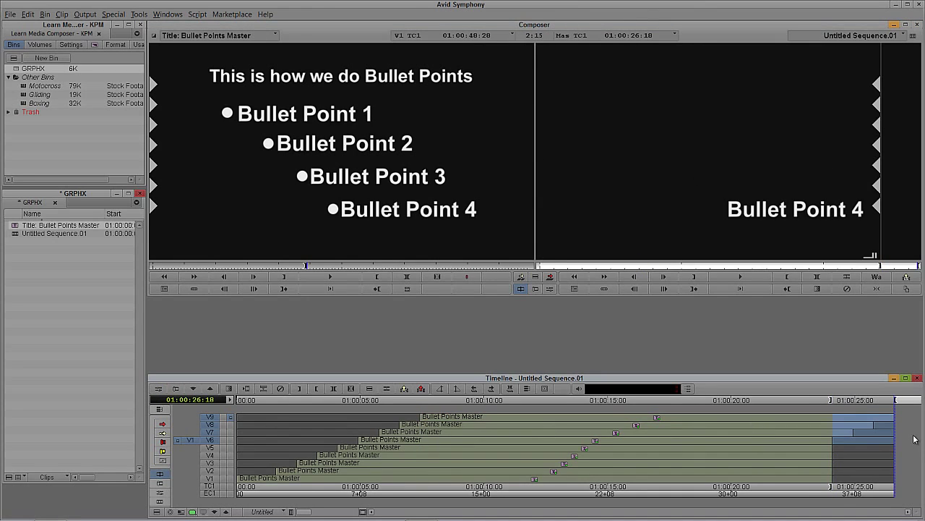
key(x)
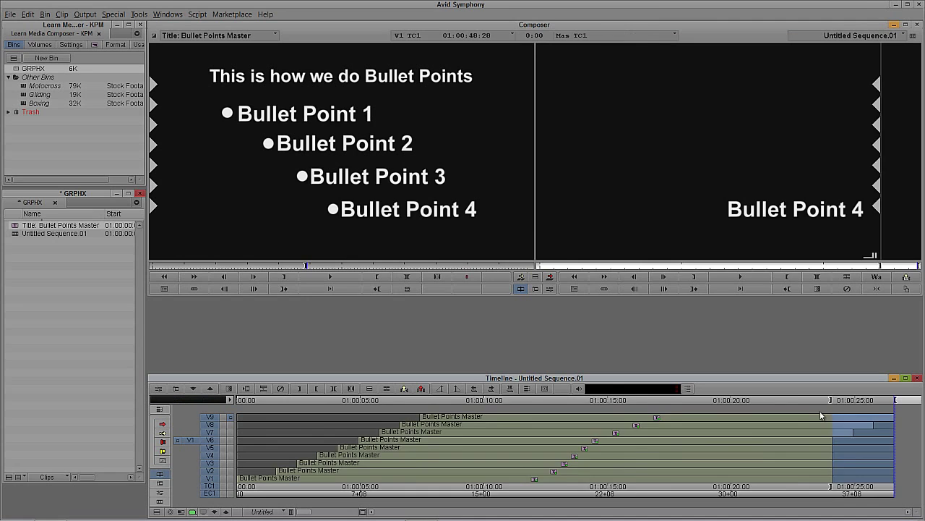
- Play the sequence from its start to check the staggered bullet point animation
key(Home)
key(space)
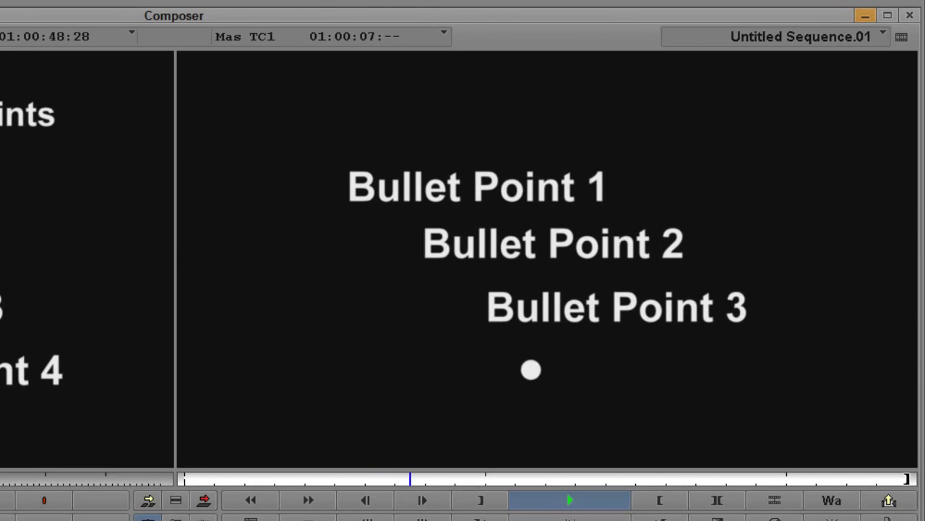
key(space)
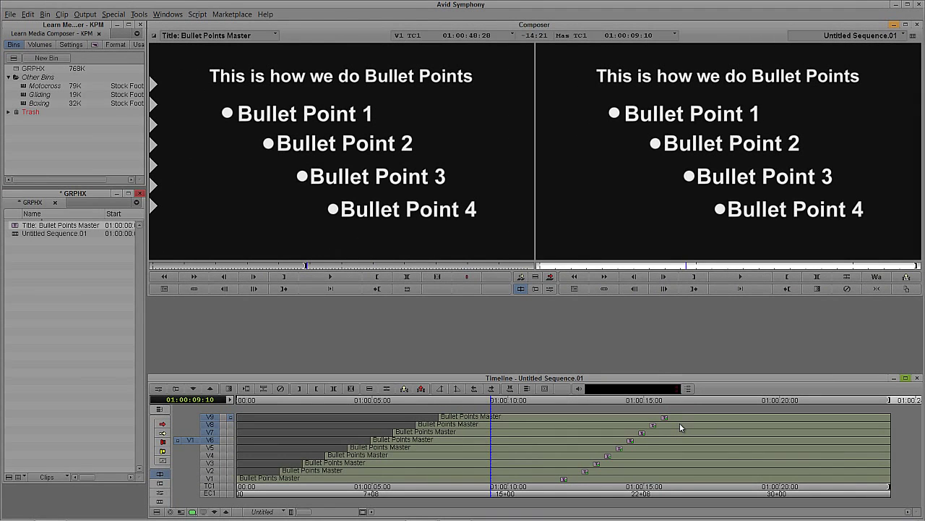
- Render the title effects on V5 through V9 at 01:00:09:15 to the DATADRIVE1 (Y:) drive
click(495, 438)
click(209, 447)
key(ctrl+r)
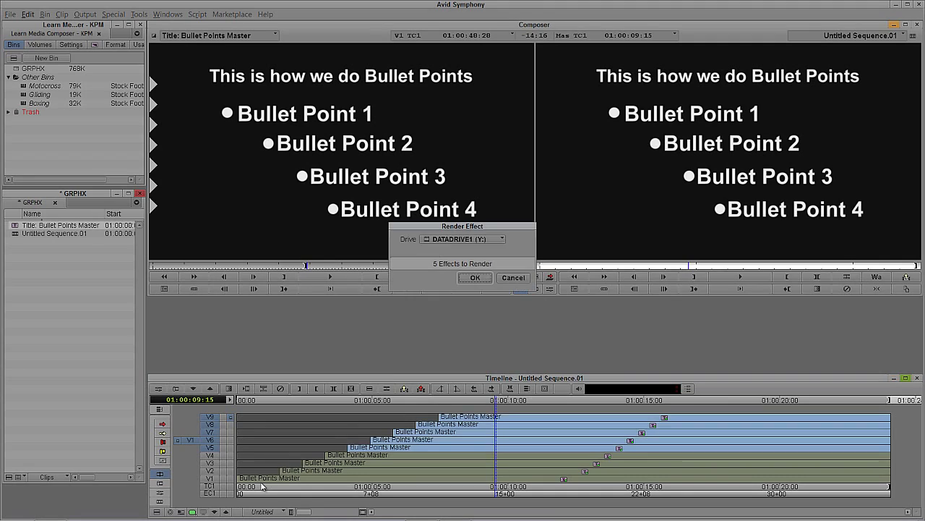
click(479, 279)
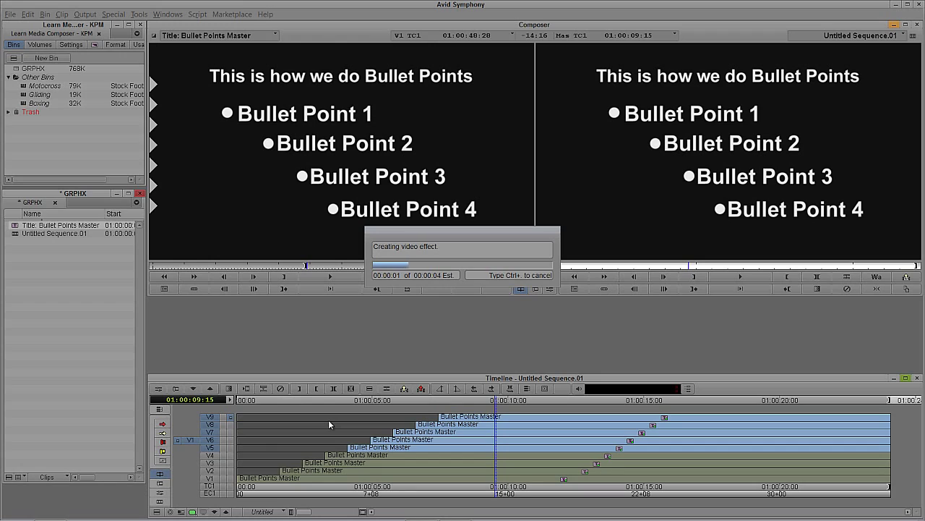
- Play the rendered sequence from its start to review the dots and the sliding bullet texts
click(435, 454)
key(Home)
key(space)
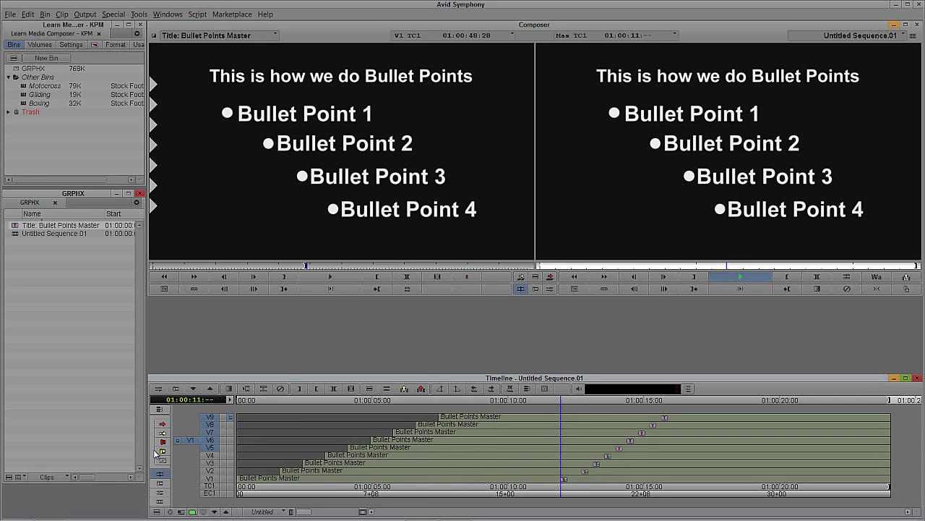
key(space)
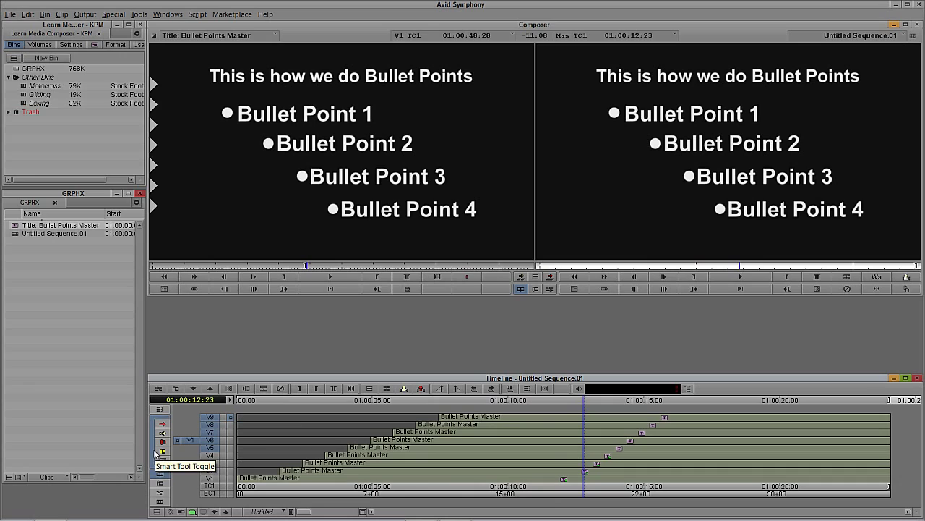